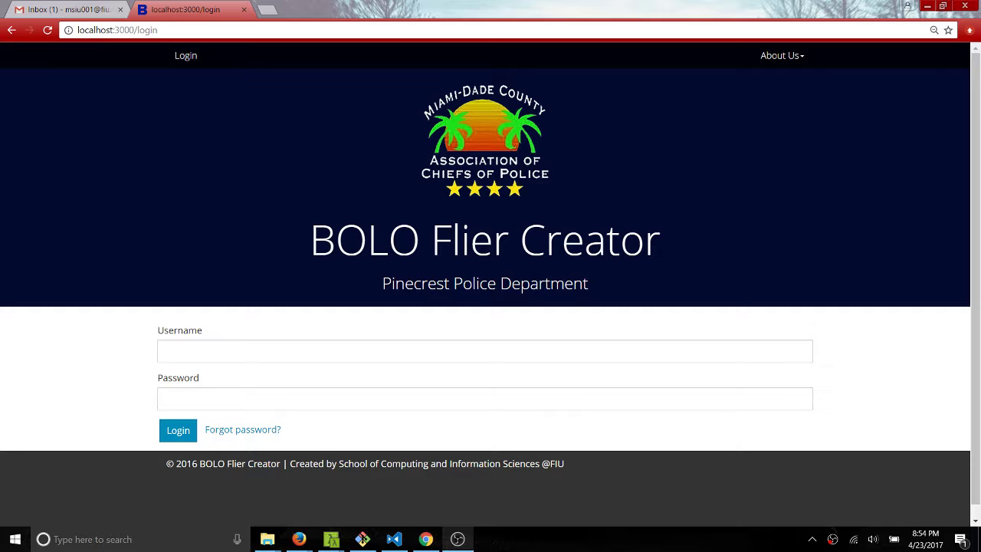
From the new BOLO account email, enter username super01 in the login form and copy the first-time password
{"action": "left_click", "coordinate": [69, 9]}
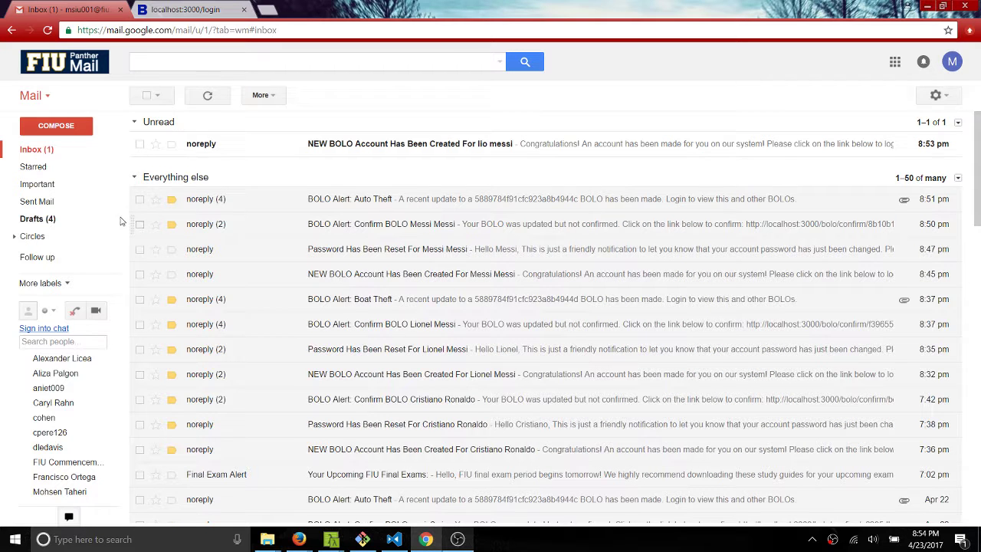
{"action": "left_click", "coordinate": [357, 145]}
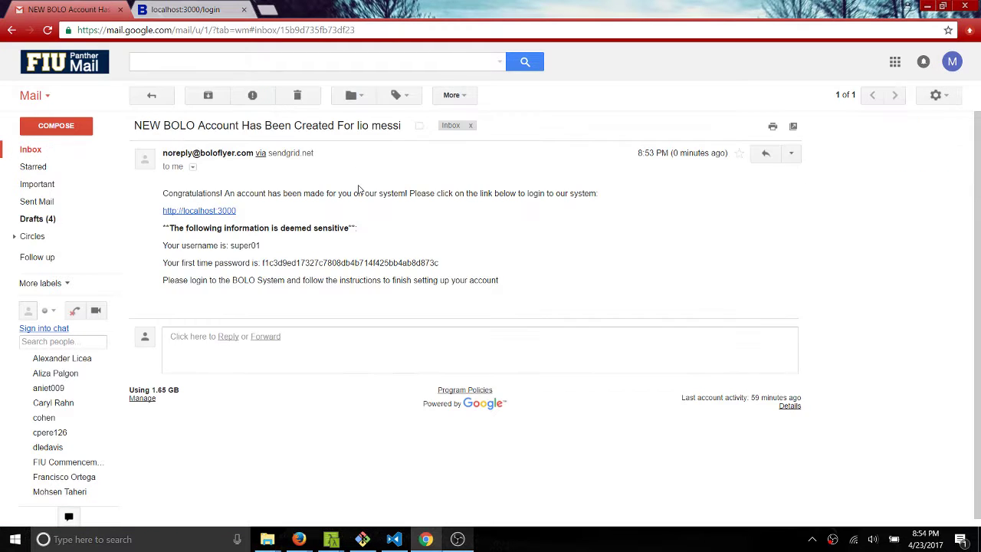
{"action": "double_click", "coordinate": [255, 245]}
{"action": "key", "text": "ctrl+c"}
{"action": "left_click", "coordinate": [190, 9]}
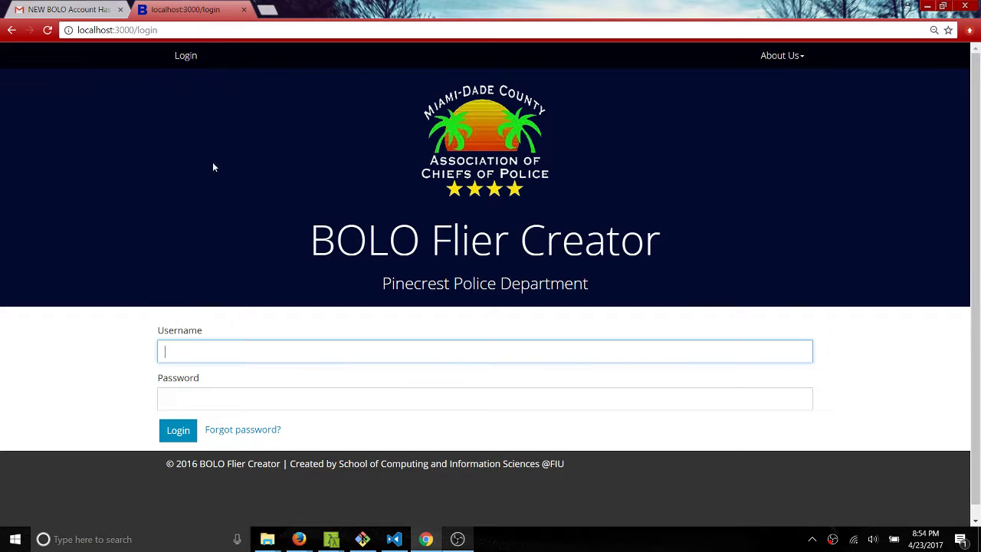
{"action": "key", "text": "ctrl+v"}
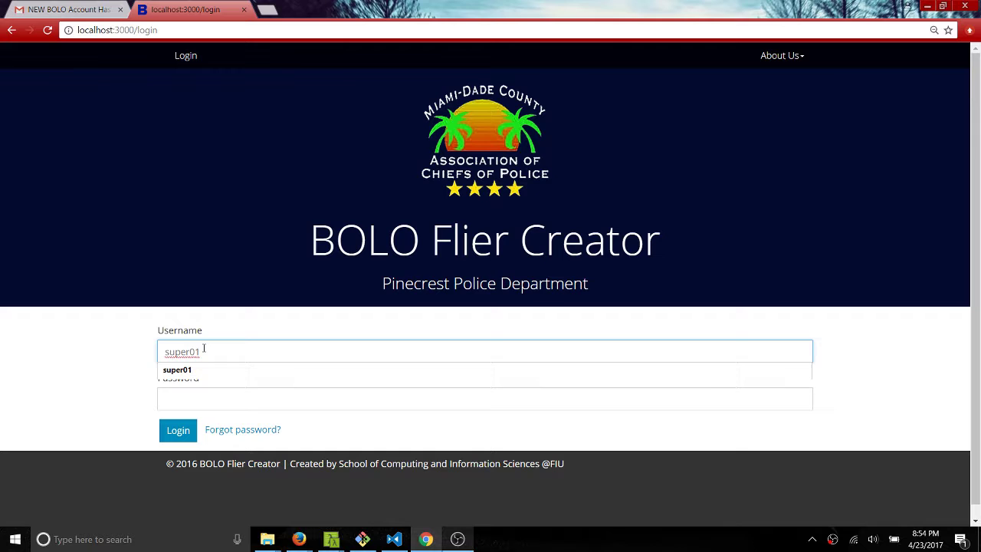
{"action": "left_click", "coordinate": [69, 9]}
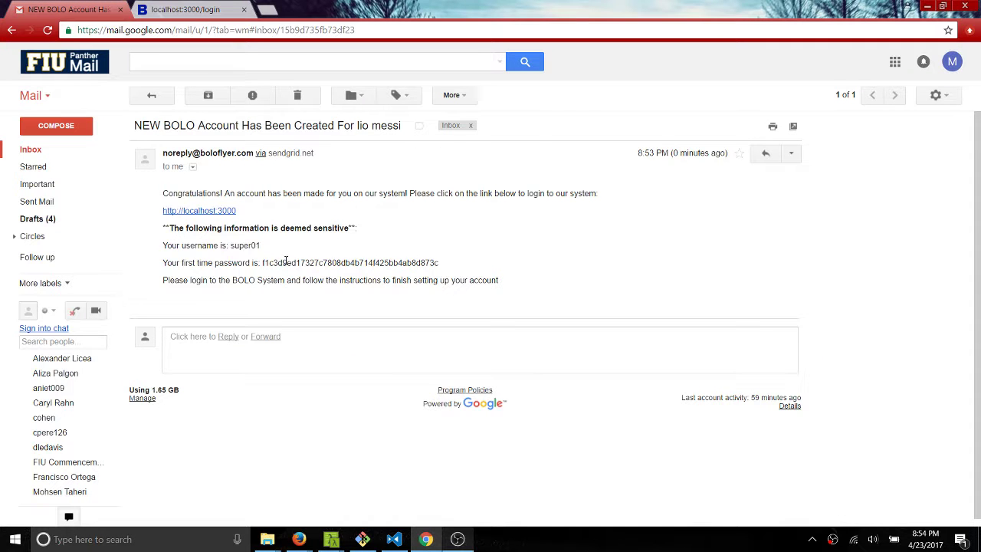
{"action": "double_click", "coordinate": [286, 261]}
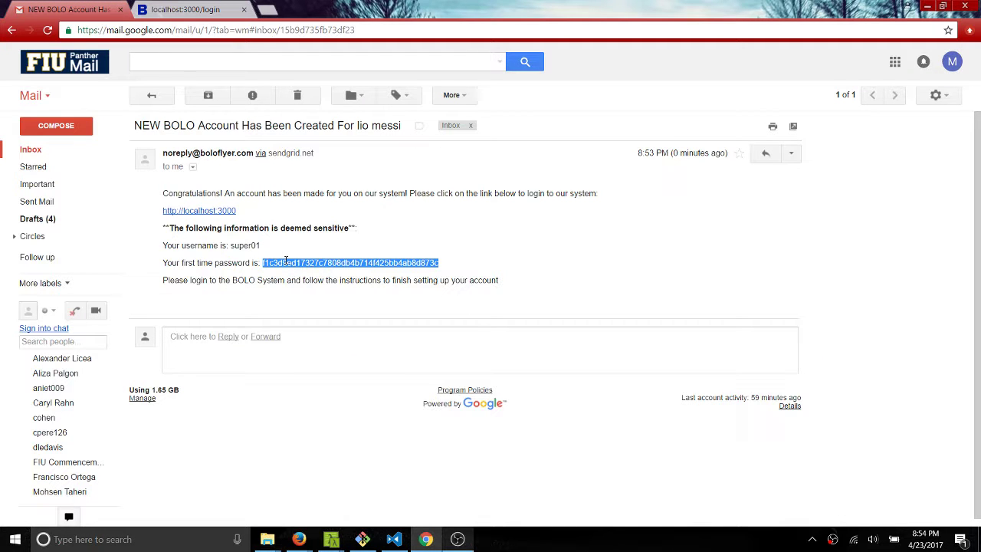
Log in as super01 using the pasted first-time password
{"action": "left_click", "coordinate": [186, 11]}
{"action": "left_click", "coordinate": [211, 398]}
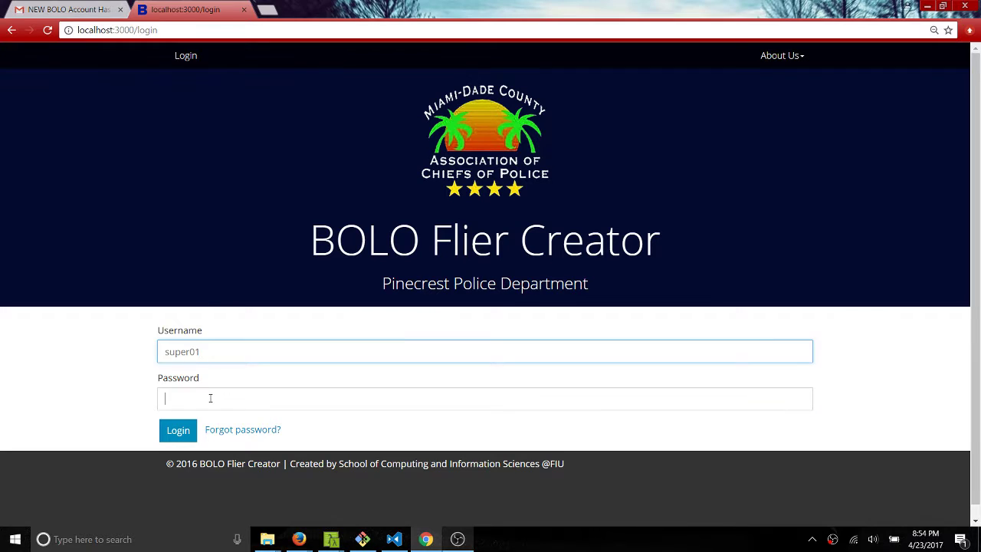
{"action": "key", "text": "ctrl+v"}
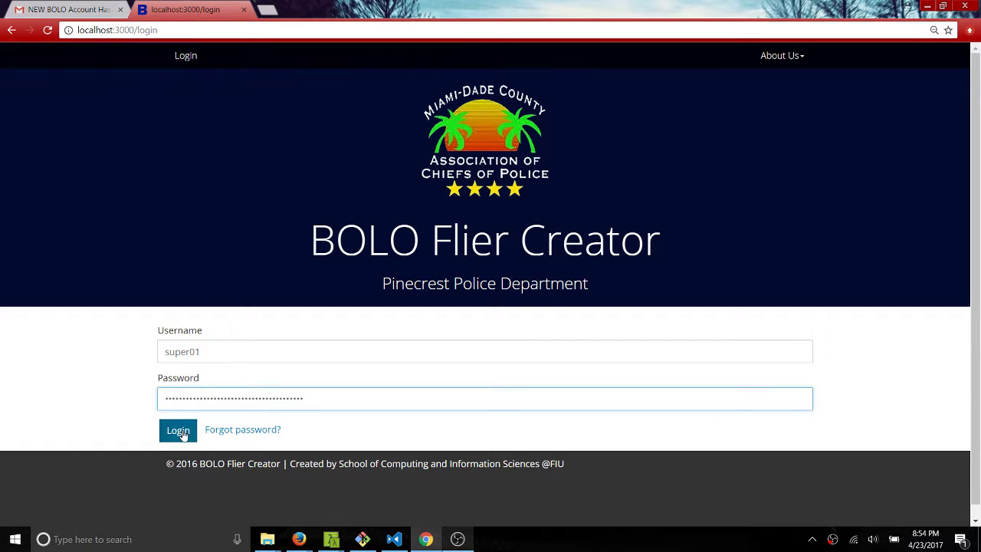
{"action": "left_click", "coordinate": [180, 432]}
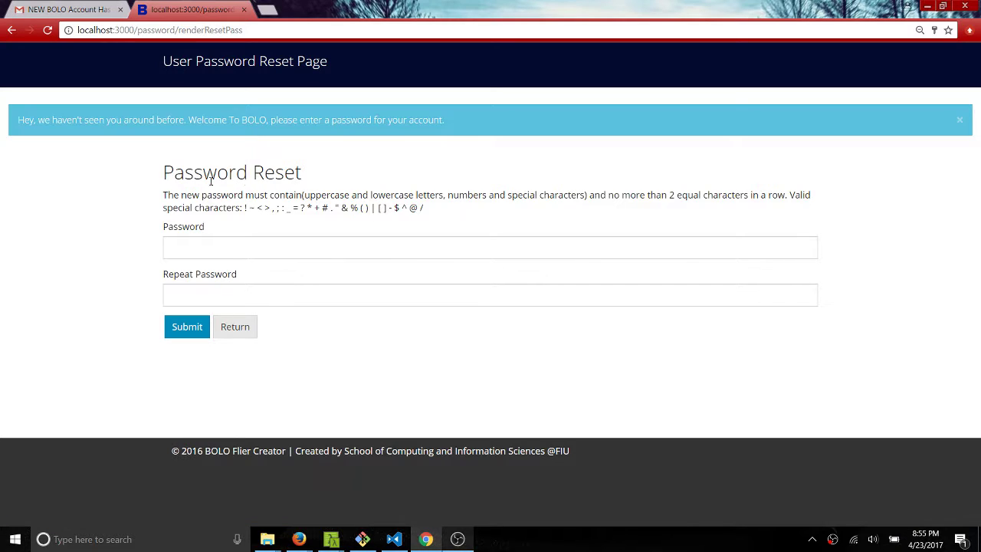
Enter and repeat a new account password on the reset page, then submit it
{"action": "left_click", "coordinate": [193, 245]}
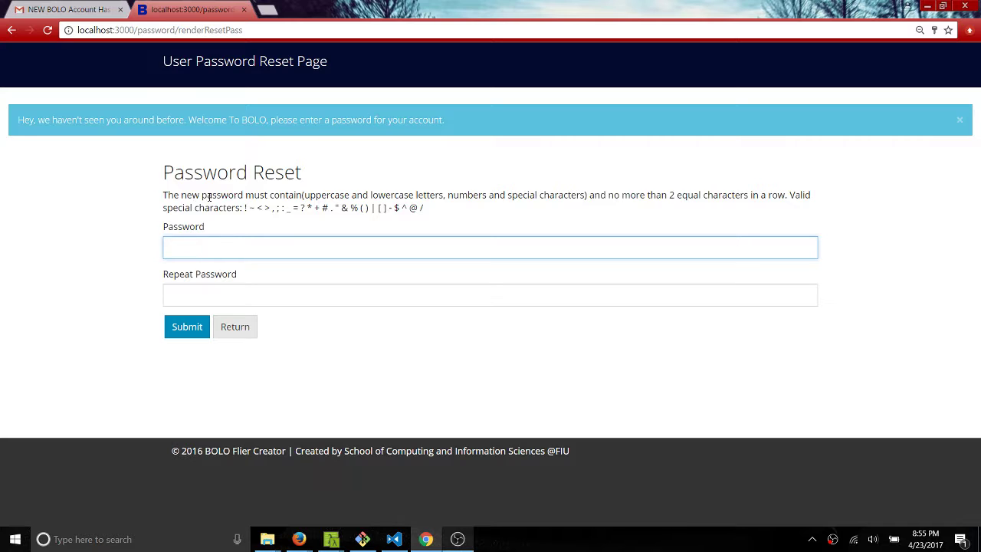
{"action": "mouse_move", "coordinate": [217, 195]}
{"action": "left_mouse_down"}
{"action": "mouse_move", "coordinate": [417, 214]}
{"action": "mouse_move", "coordinate": [252, 235]}
{"action": "left_mouse_up"}
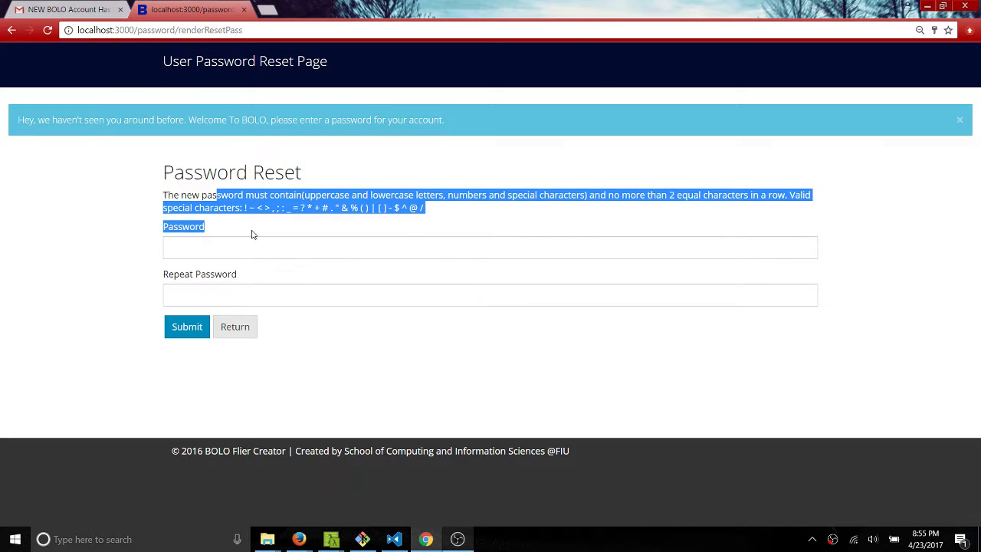
{"action": "left_click", "coordinate": [213, 248]}
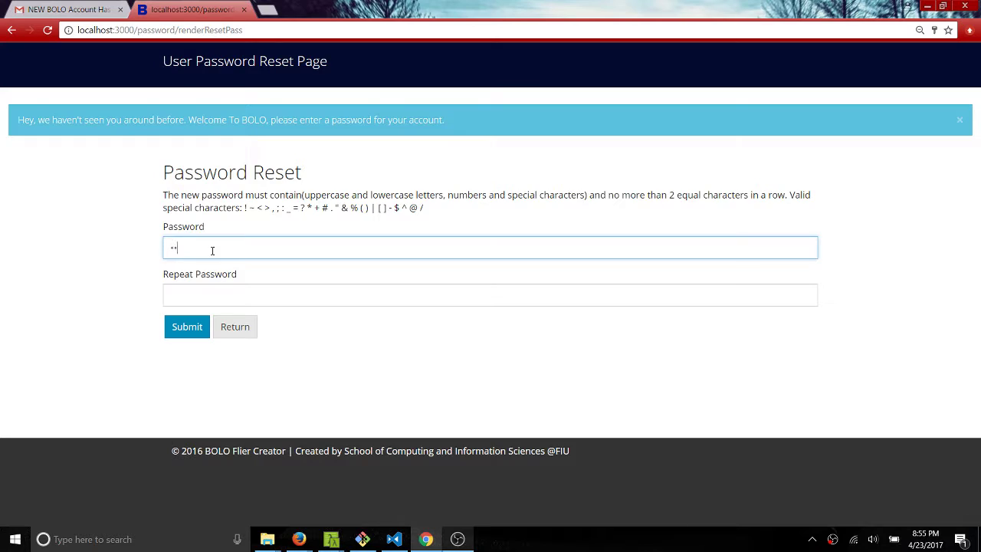
{"action": "key", "text": "Tab"}
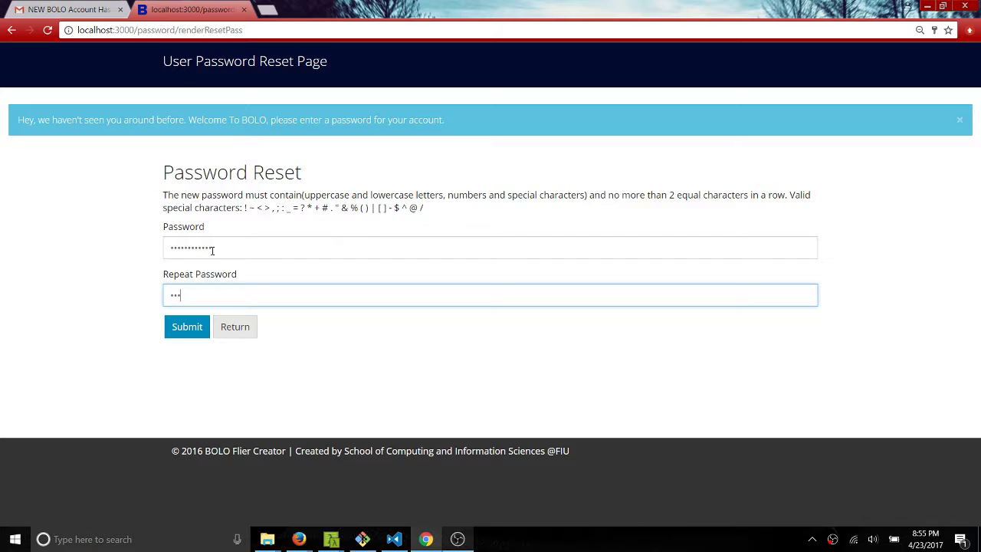
{"action": "key", "text": "Return"}
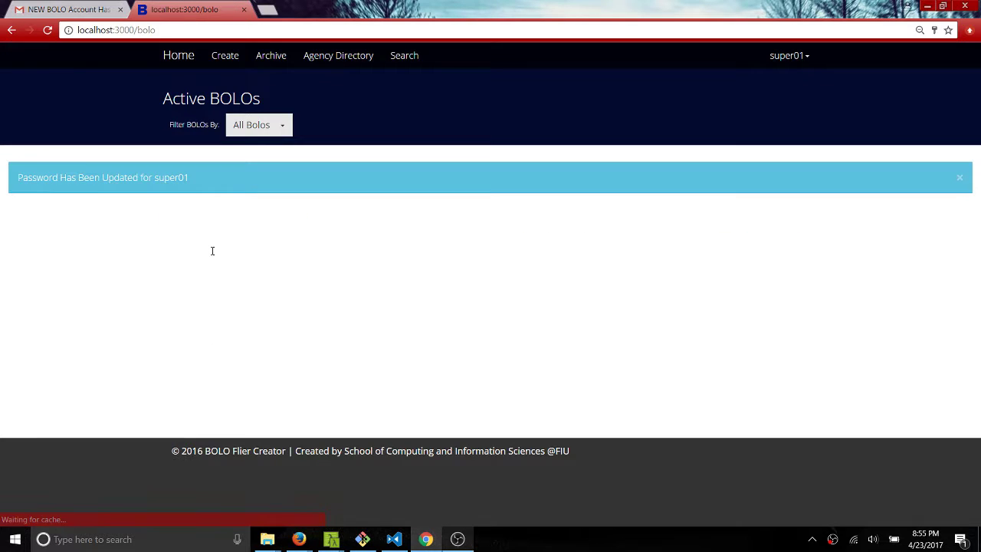
Check the Gmail inbox, then return to the Active BOLOs page
{"action": "left_click", "coordinate": [69, 9]}
{"action": "left_click", "coordinate": [31, 151]}
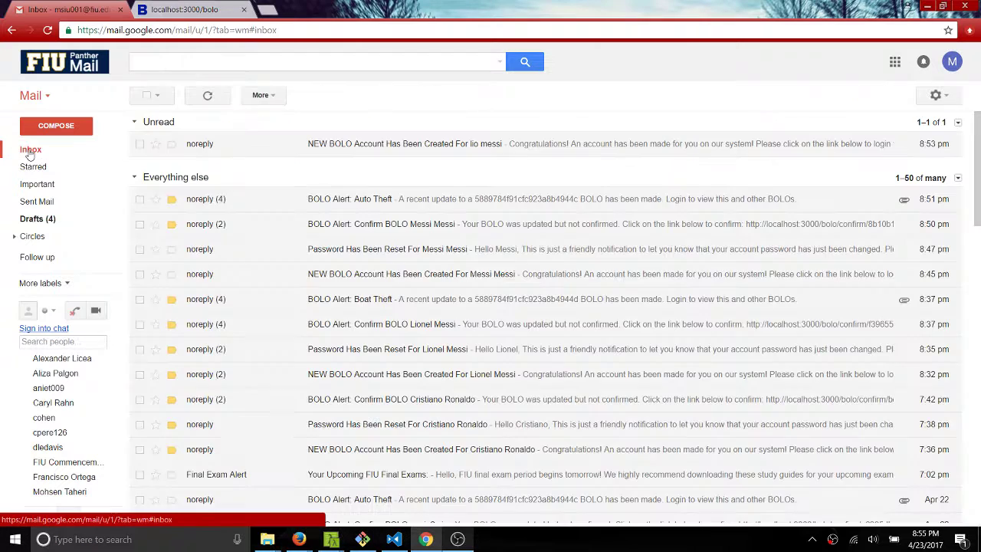
{"action": "left_click", "coordinate": [190, 10]}
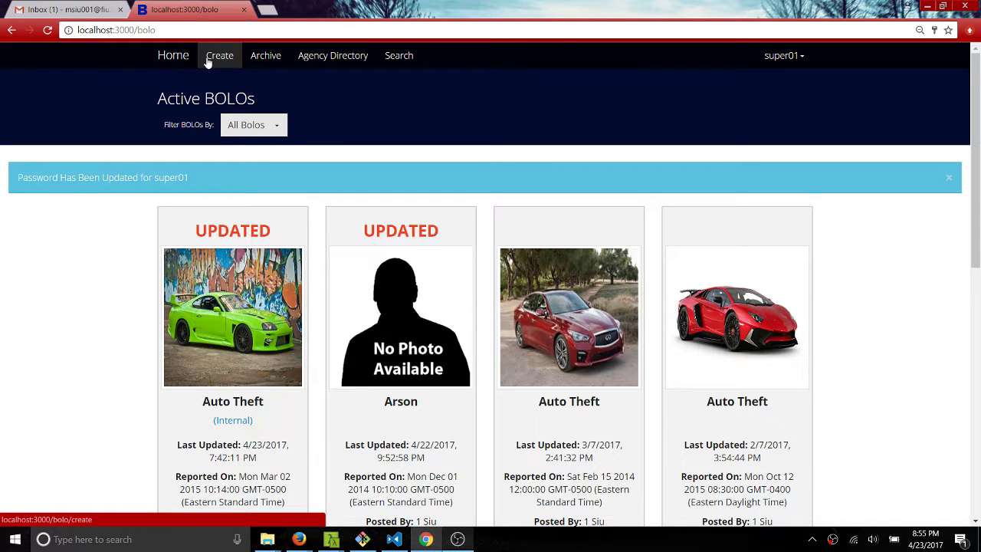
Read the Password Has Been Reset email, then start a new BOLO with Create
{"action": "left_click", "coordinate": [68, 9]}
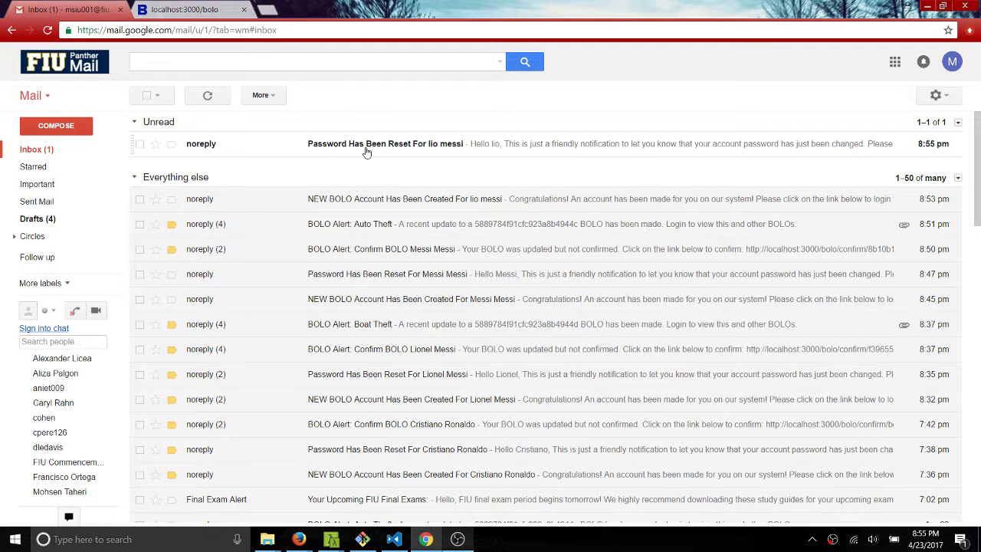
{"action": "left_click", "coordinate": [409, 149]}
{"action": "left_click", "coordinate": [43, 151]}
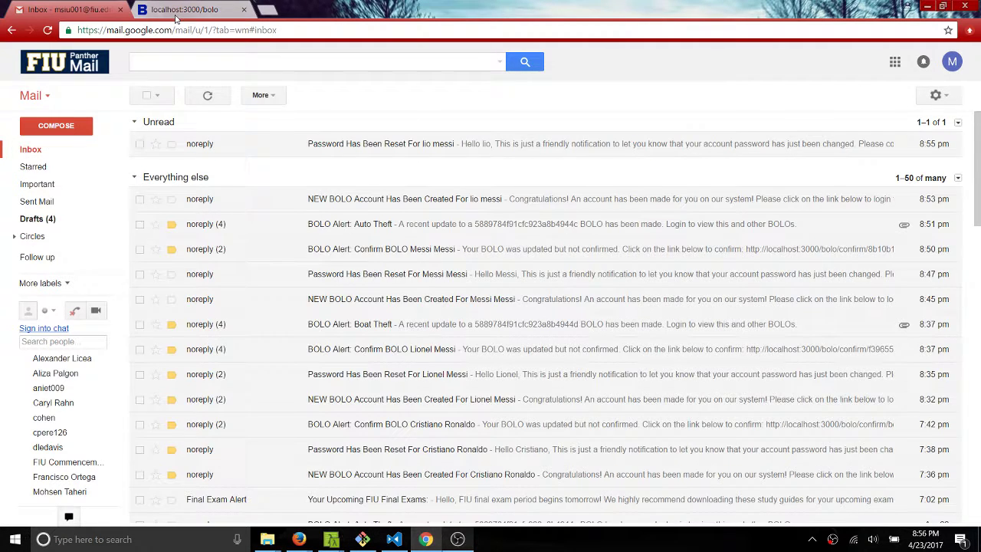
{"action": "left_click", "coordinate": [176, 10]}
{"action": "left_click", "coordinate": [218, 60]}
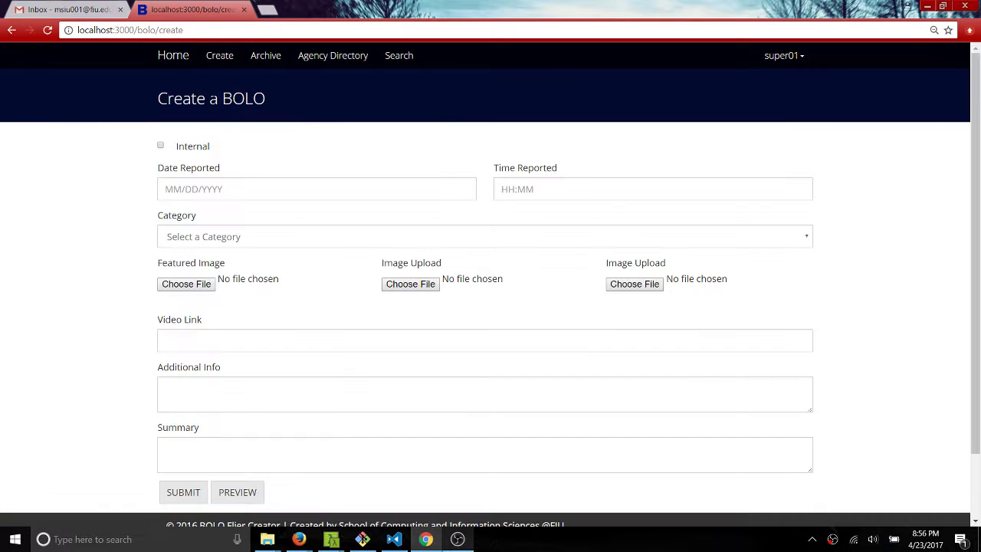
Set the reported date 10/10/2014, time 10:10, and category Auto Theft
{"action": "left_click", "coordinate": [207, 185]}
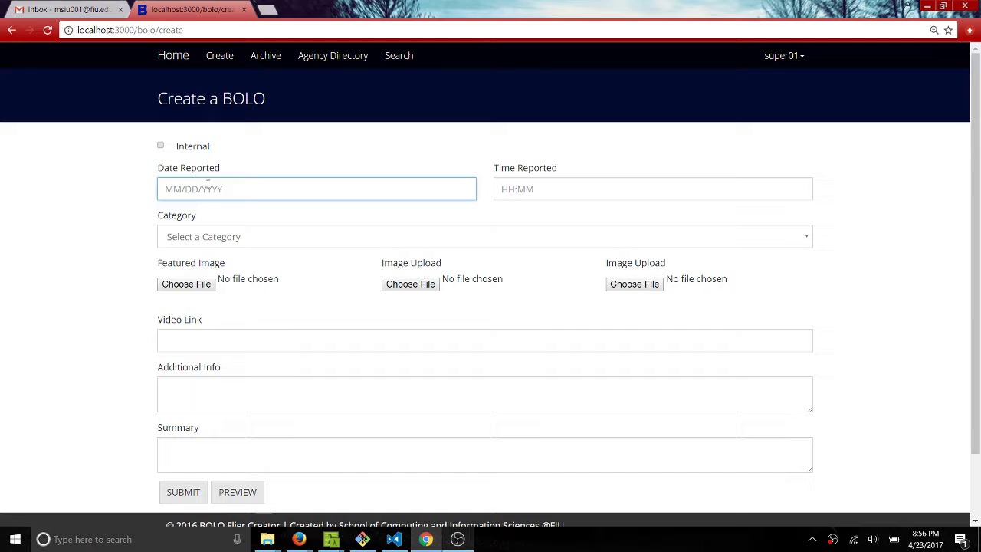
{"action": "type", "text": "10"}
{"action": "type", "text": "/10/20"}
{"action": "type", "text": "14"}
{"action": "key", "text": "Tab"}
{"action": "type", "text": "10:"}
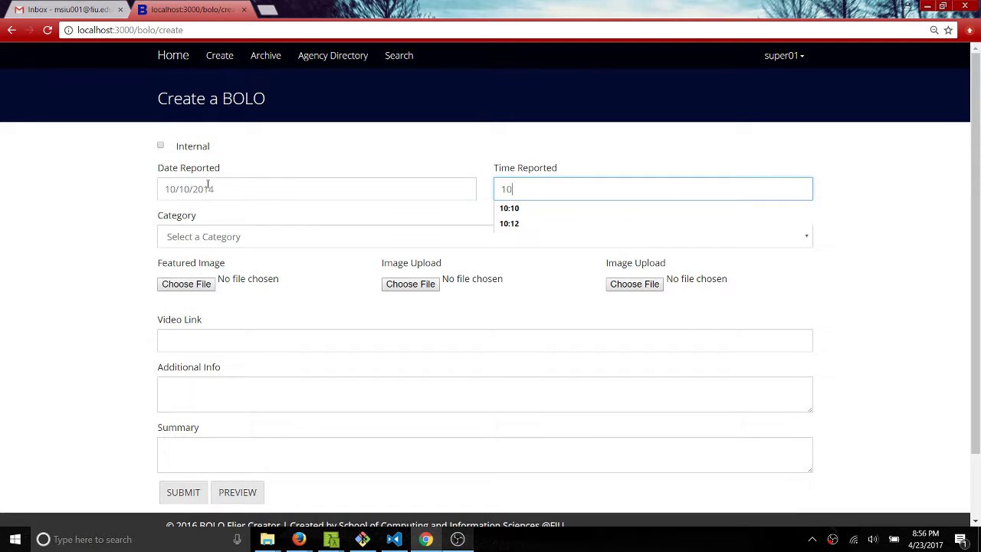
{"action": "type", "text": "10"}
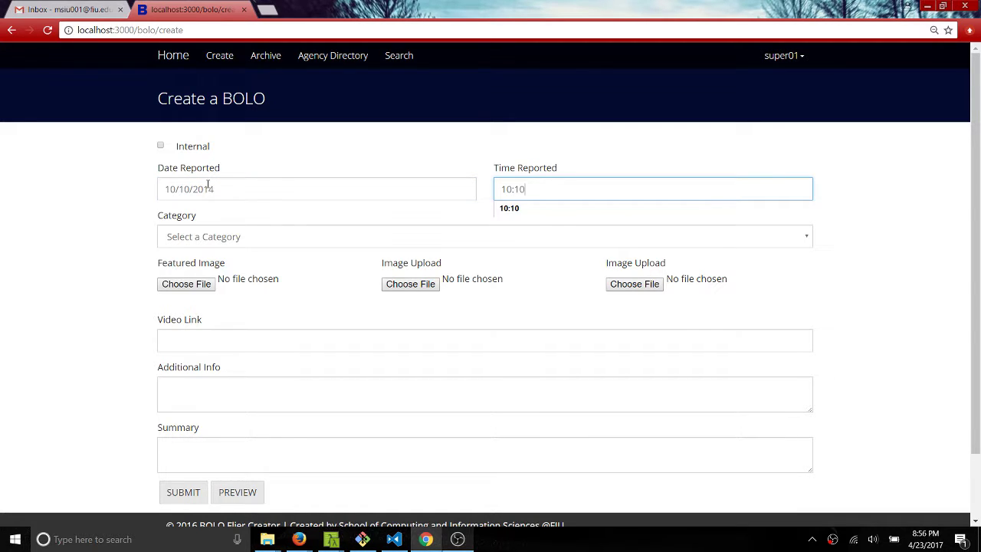
{"action": "key", "text": "Tab"}
{"action": "left_click", "coordinate": [190, 242]}
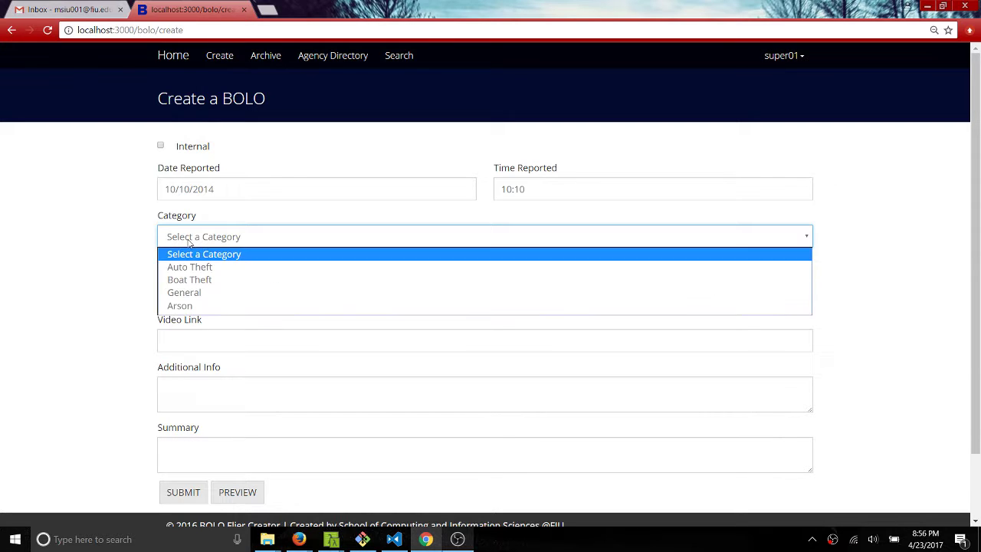
{"action": "left_click", "coordinate": [187, 279]}
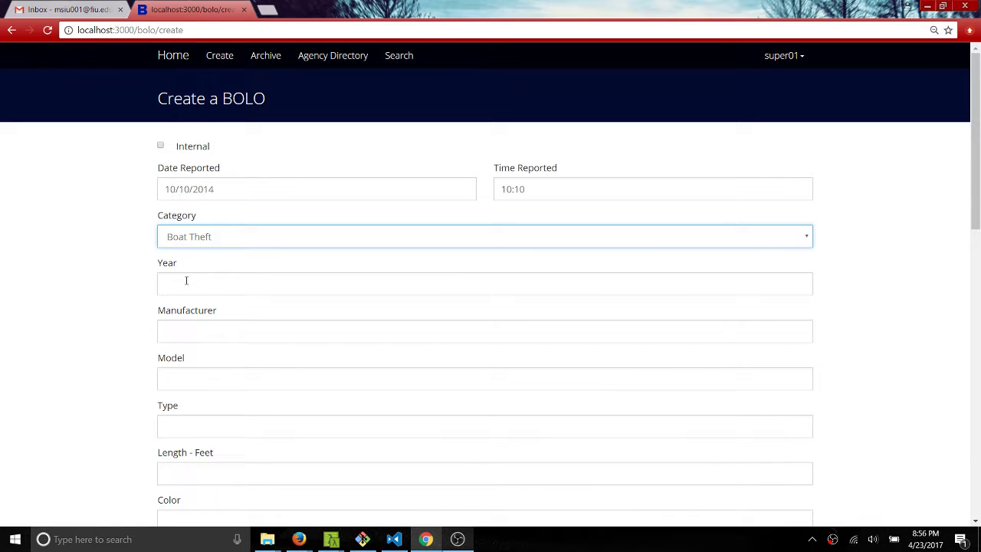
{"action": "left_click", "coordinate": [194, 236]}
{"action": "left_click", "coordinate": [190, 267]}
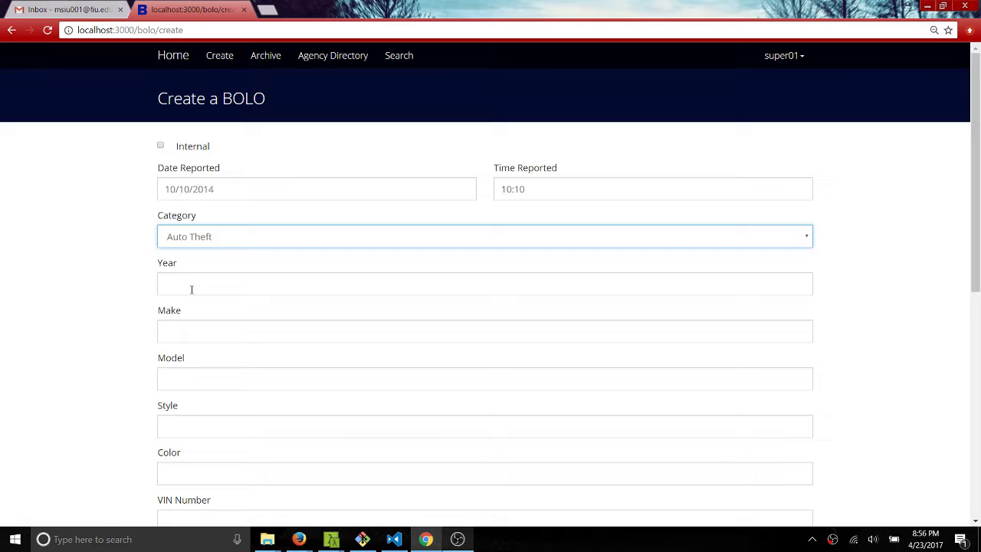
Enter vehicle year 2012 and make Honda
{"action": "left_click", "coordinate": [192, 289]}
{"action": "type", "text": "201"}
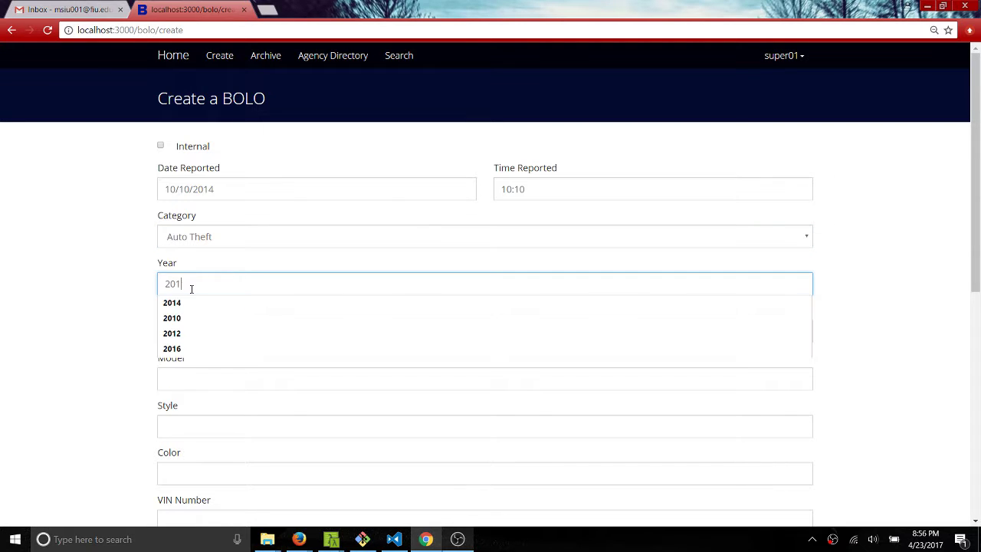
{"action": "type", "text": "2"}
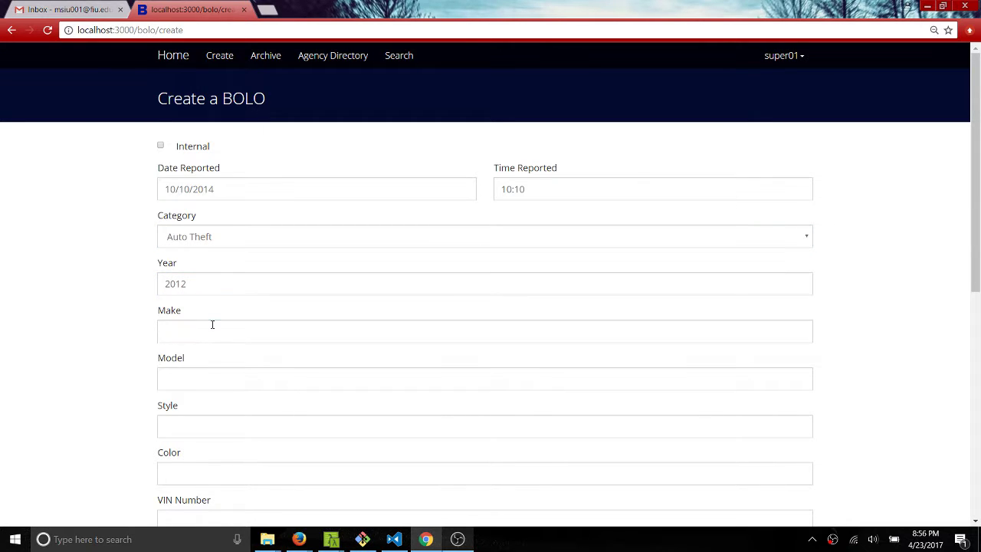
{"action": "left_click", "coordinate": [213, 325]}
{"action": "type", "text": "ho"}
{"action": "key", "text": "BackSpace"}
{"action": "key", "text": "BackSpace"}
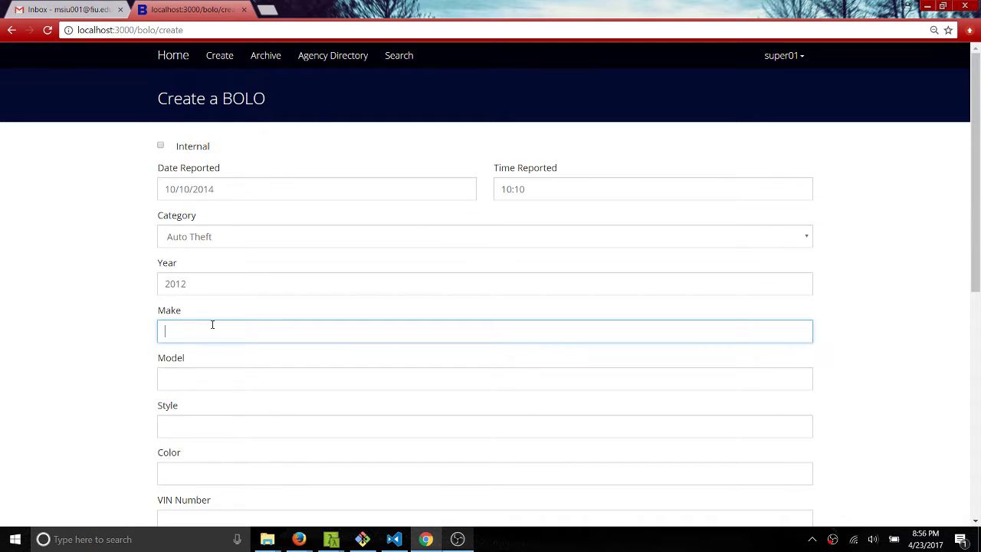
{"action": "type", "text": "honda"}
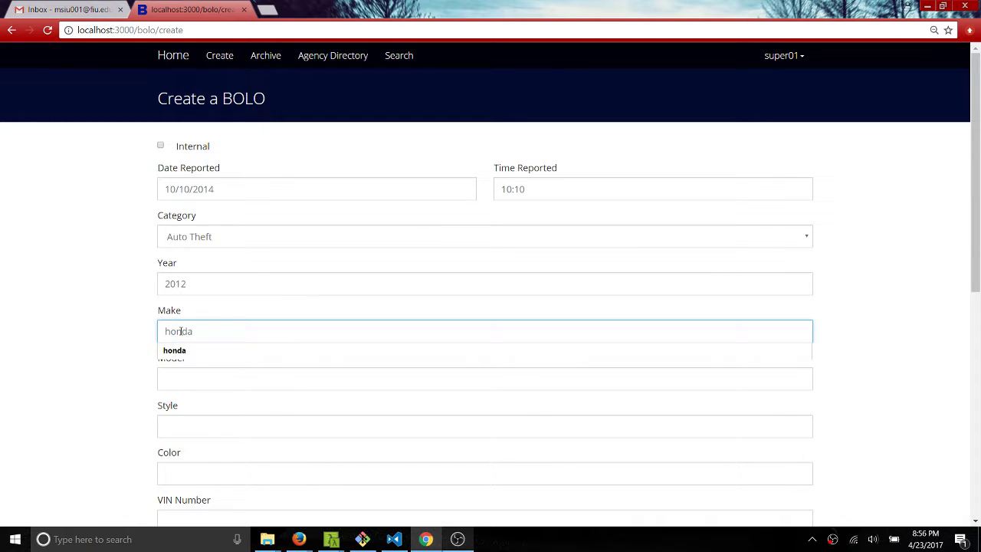
{"action": "left_click", "coordinate": [92, 359]}
Enter color black, VIN 123456789, and license plate number 123ABC
{"action": "scroll", "coordinate": [190, 336], "scroll_direction": "down", "scroll_amount": 2}
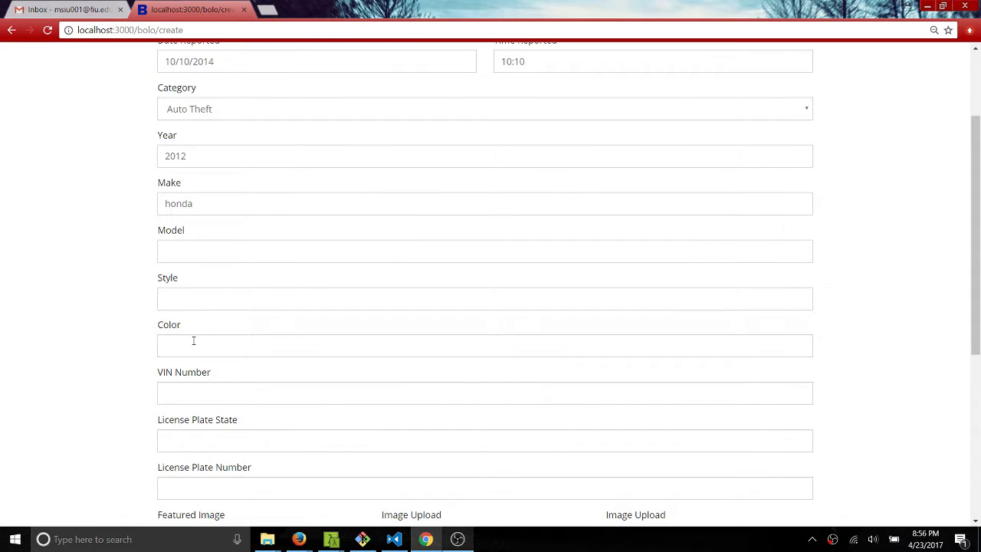
{"action": "left_click", "coordinate": [194, 340]}
{"action": "type", "text": "blac"}
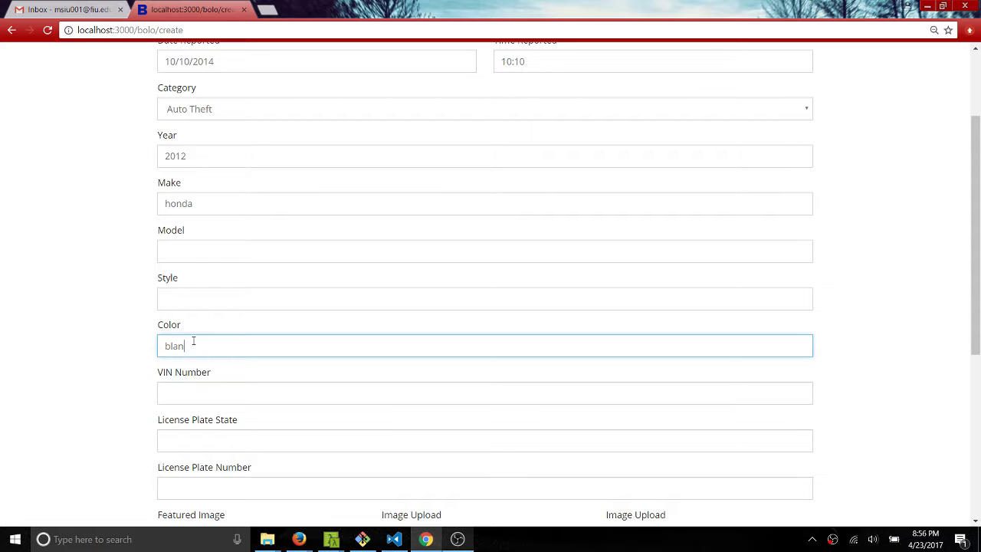
{"action": "type", "text": "k"}
{"action": "scroll", "coordinate": [188, 344], "scroll_direction": "down", "scroll_amount": 5}
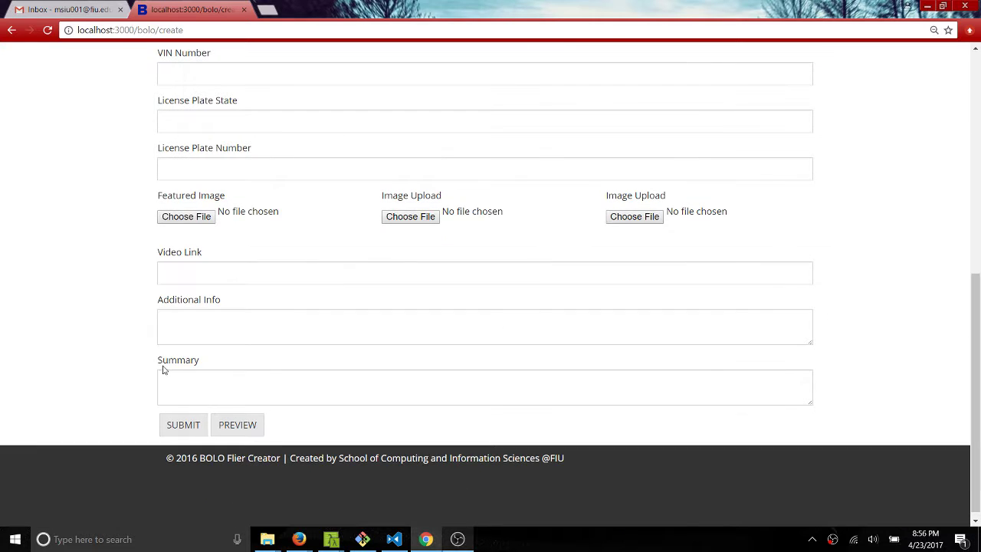
{"action": "scroll", "coordinate": [222, 215], "scroll_direction": "up", "scroll_amount": 2}
{"action": "scroll", "coordinate": [223, 221], "scroll_direction": "up", "scroll_amount": 2}
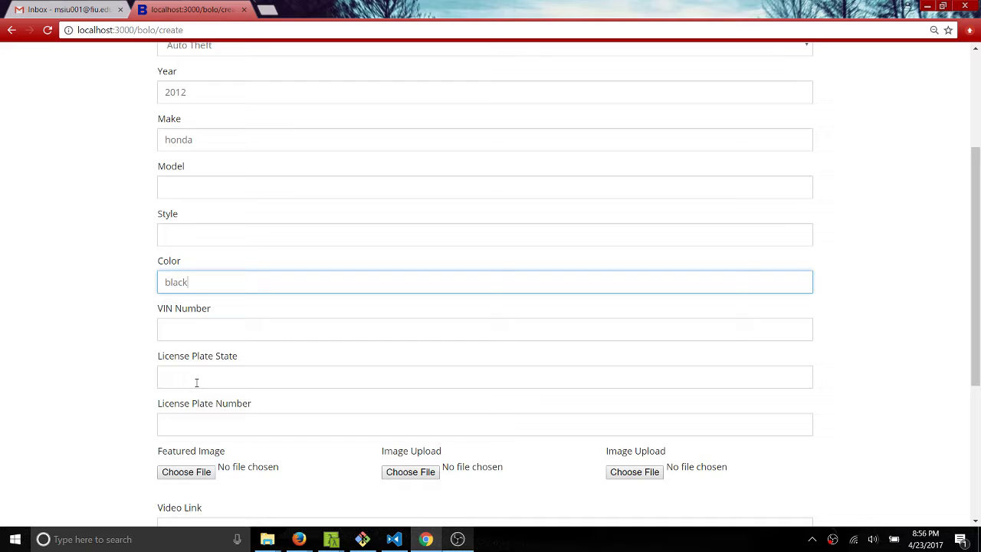
{"action": "left_click", "coordinate": [188, 331]}
{"action": "type", "text": "1"}
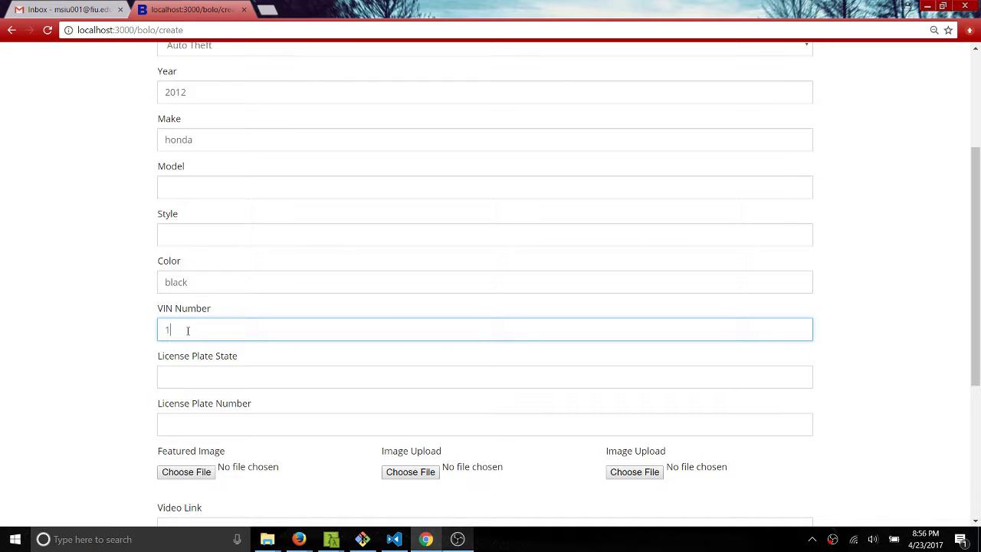
{"action": "type", "text": "23456789"}
{"action": "left_click", "coordinate": [190, 386]}
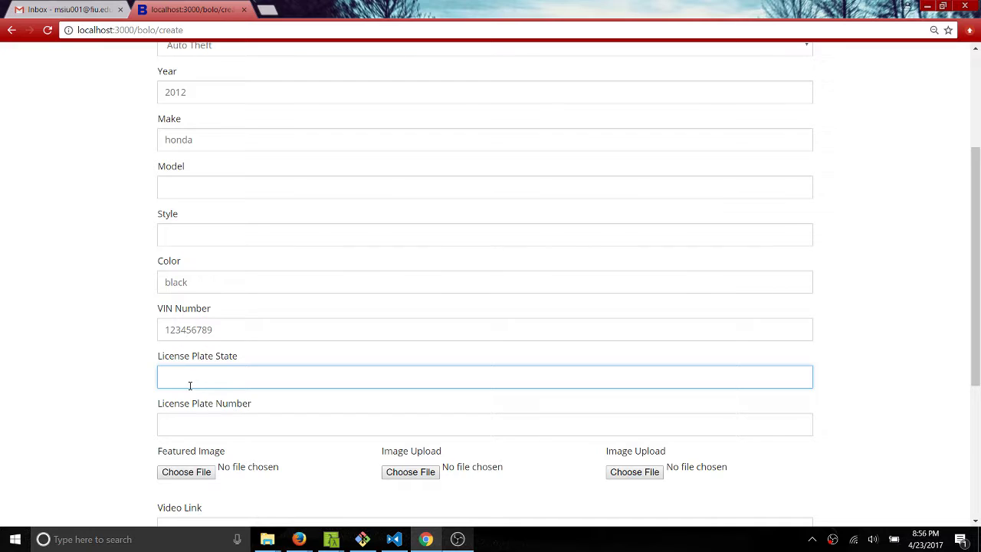
{"action": "left_click", "coordinate": [211, 414]}
{"action": "type", "text": "123"}
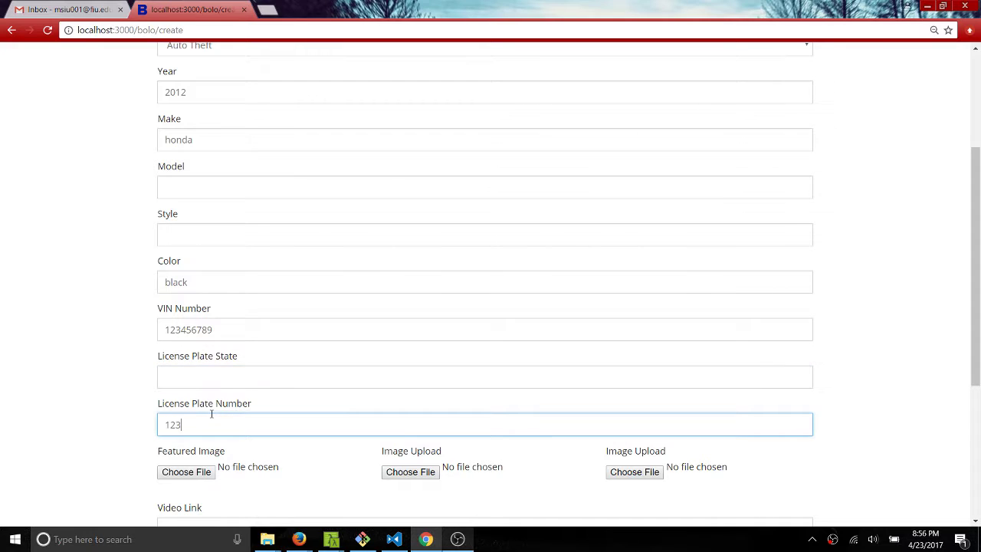
{"action": "type", "text": "ABC"}
Attach honda-black.jpg as the BOLO's featured image
{"action": "left_click", "coordinate": [195, 471]}
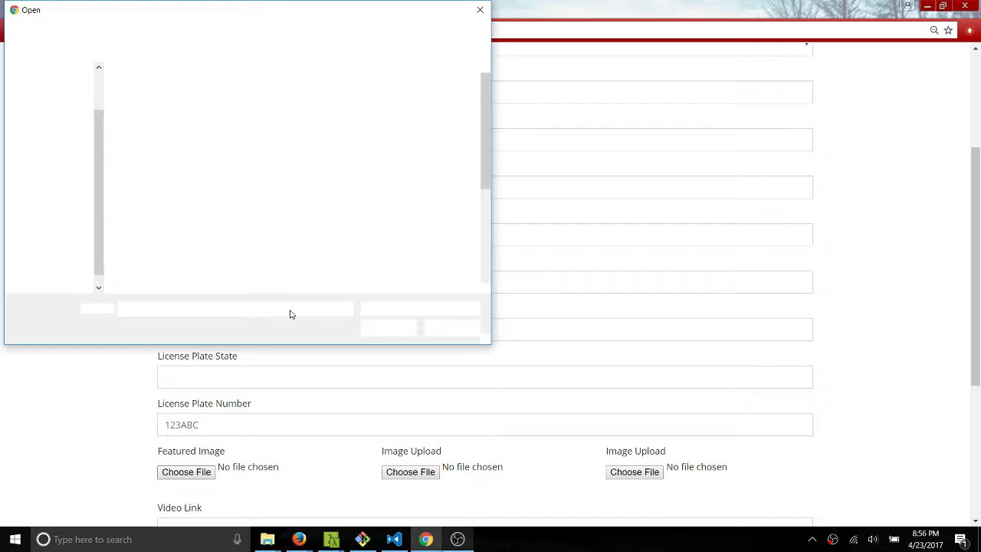
{"action": "left_click", "coordinate": [292, 187]}
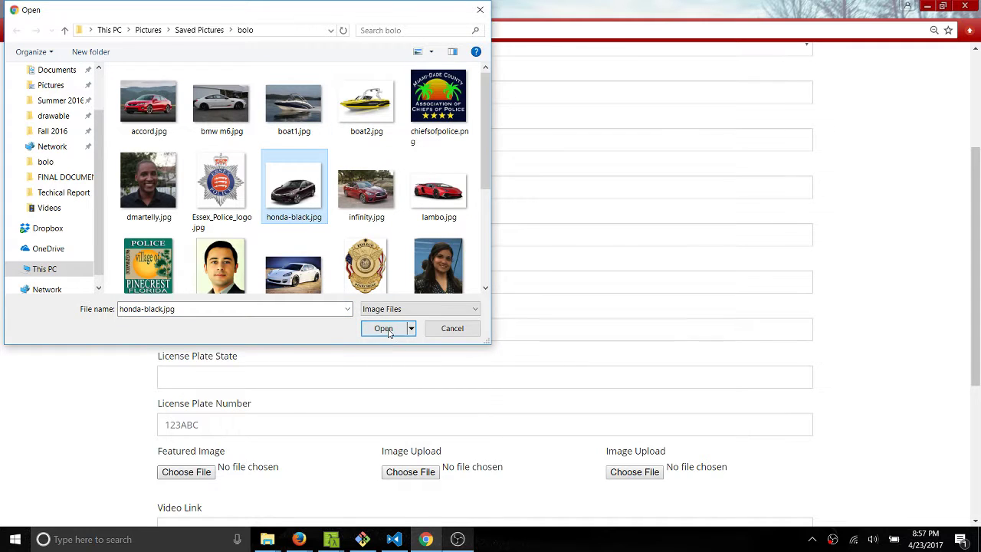
{"action": "left_click", "coordinate": [388, 332]}
{"action": "scroll", "coordinate": [337, 366], "scroll_direction": "down", "scroll_amount": 2}
{"action": "scroll", "coordinate": [324, 368], "scroll_direction": "down", "scroll_amount": 1}
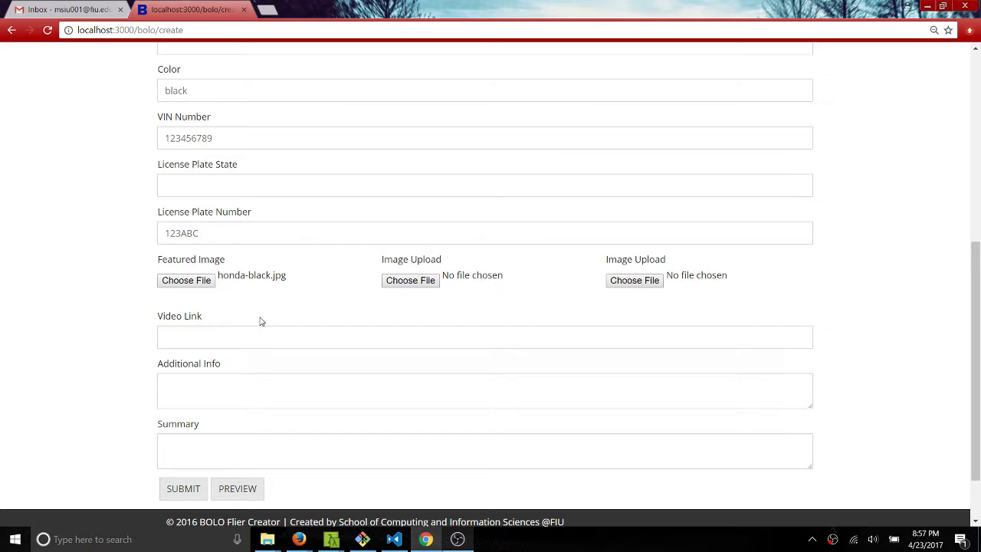
Add additional info 'info testing' and summary 'summary testing', then submit the BOLO
{"action": "left_click", "coordinate": [192, 382]}
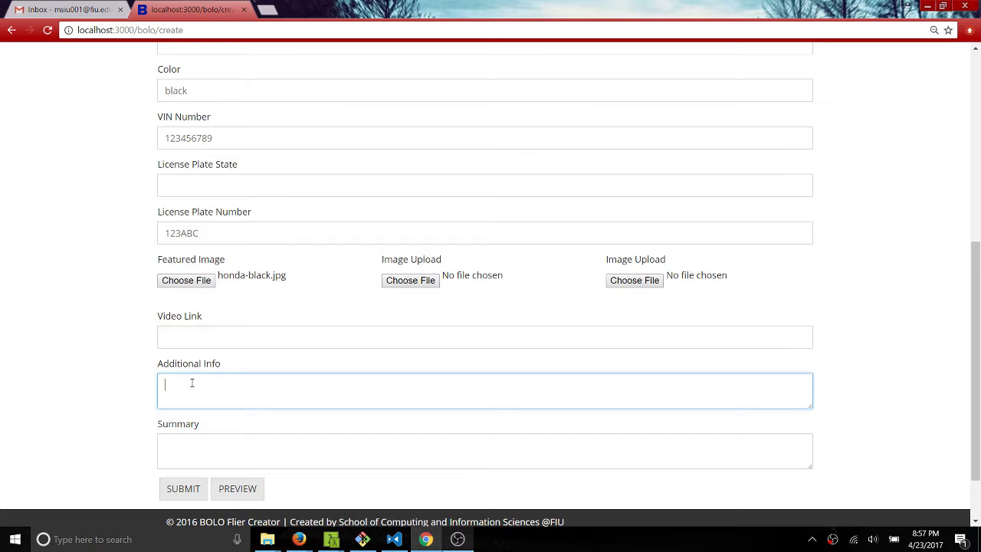
{"action": "type", "text": "info test"}
{"action": "type", "text": "ing"}
{"action": "left_click", "coordinate": [182, 439]}
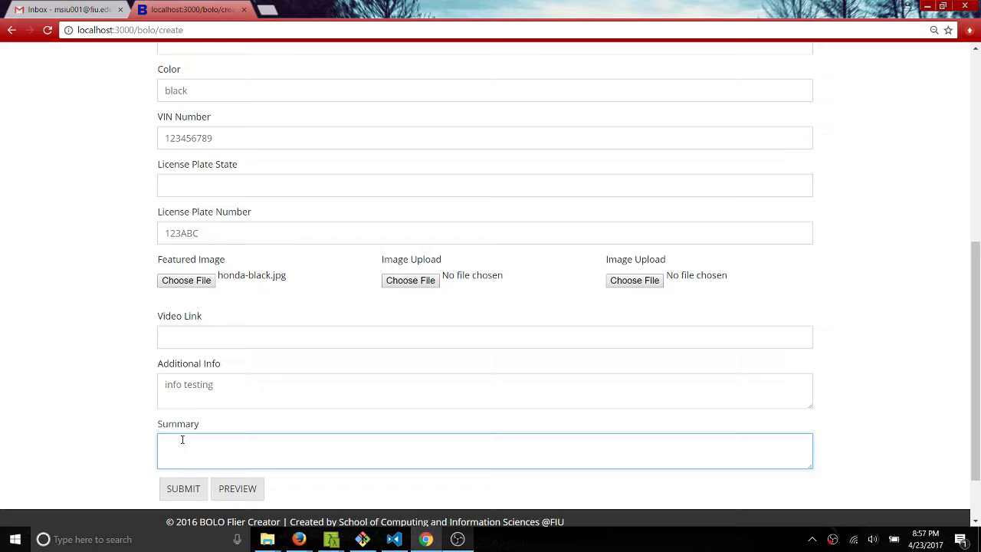
{"action": "type", "text": "s"}
{"action": "type", "text": "ummary te"}
{"action": "type", "text": "sting"}
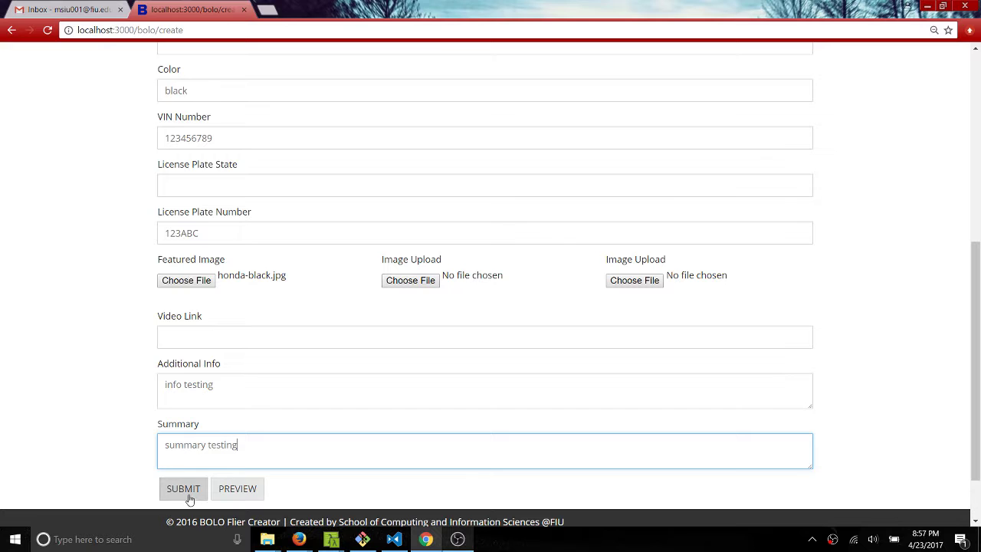
{"action": "left_click", "coordinate": [187, 492]}
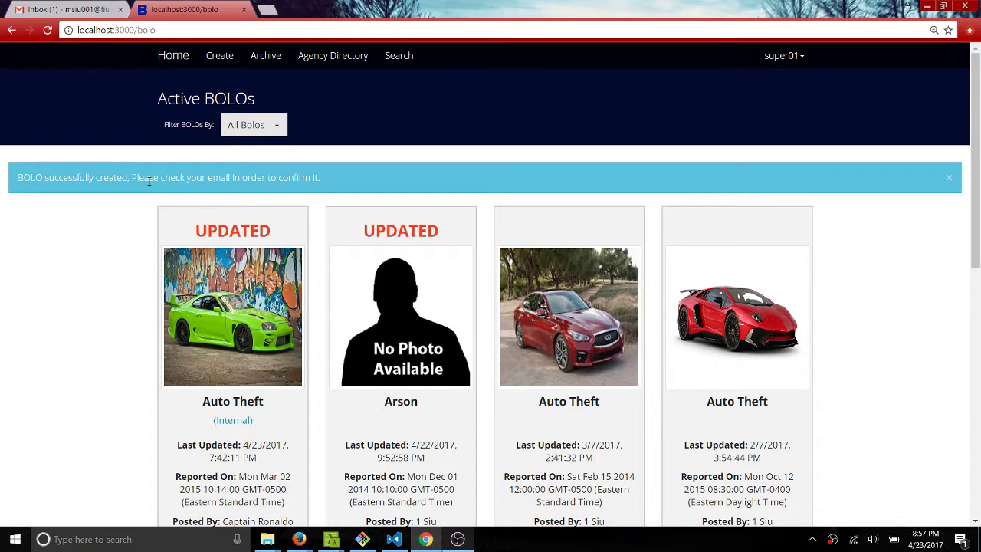
Open the Confirm BOLO email in Gmail and follow its confirm link
{"action": "left_click", "coordinate": [81, 15]}
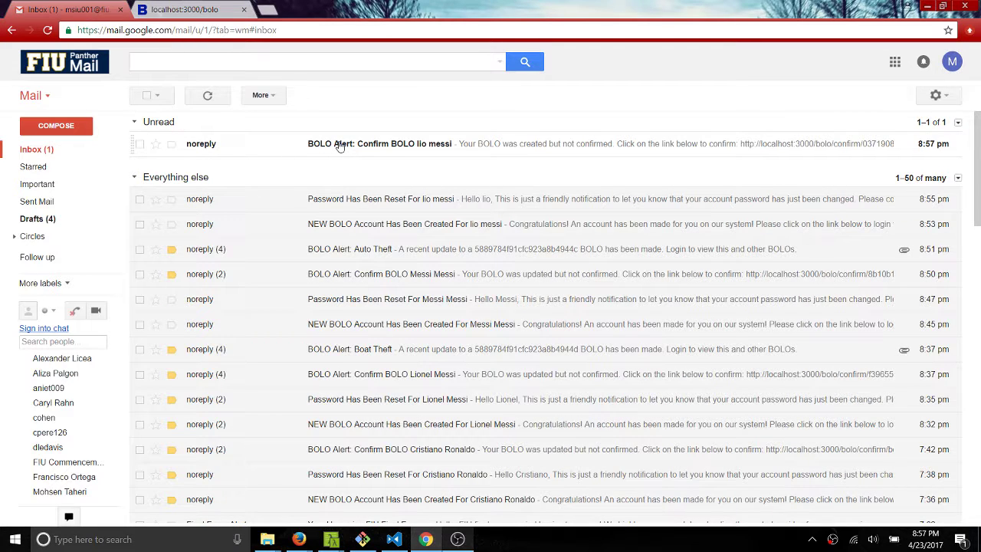
{"action": "left_click", "coordinate": [339, 145]}
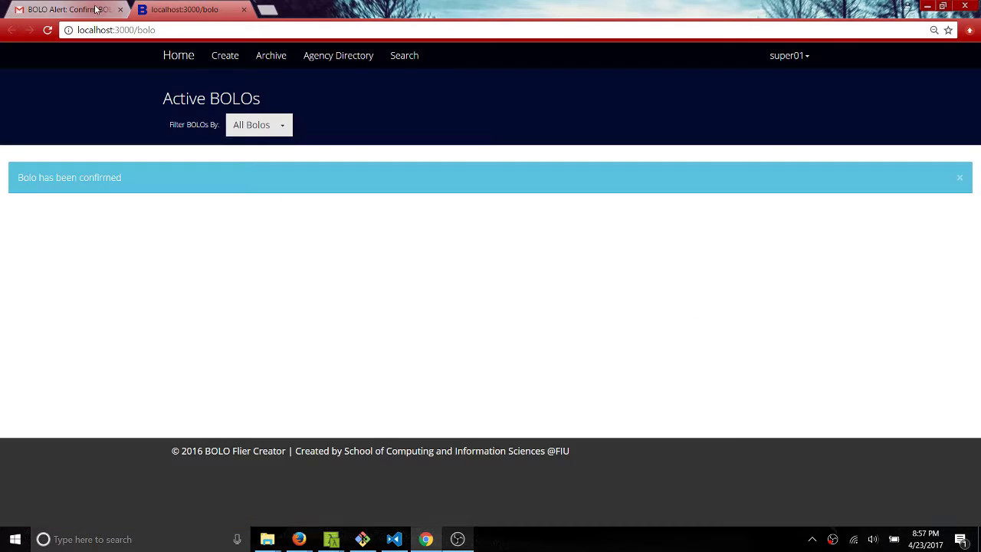
{"action": "left_click", "coordinate": [96, 9]}
{"action": "left_click", "coordinate": [26, 151]}
Reload the Active BOLOs list and scroll to the black Honda auto-theft card
{"action": "left_click", "coordinate": [184, 9]}
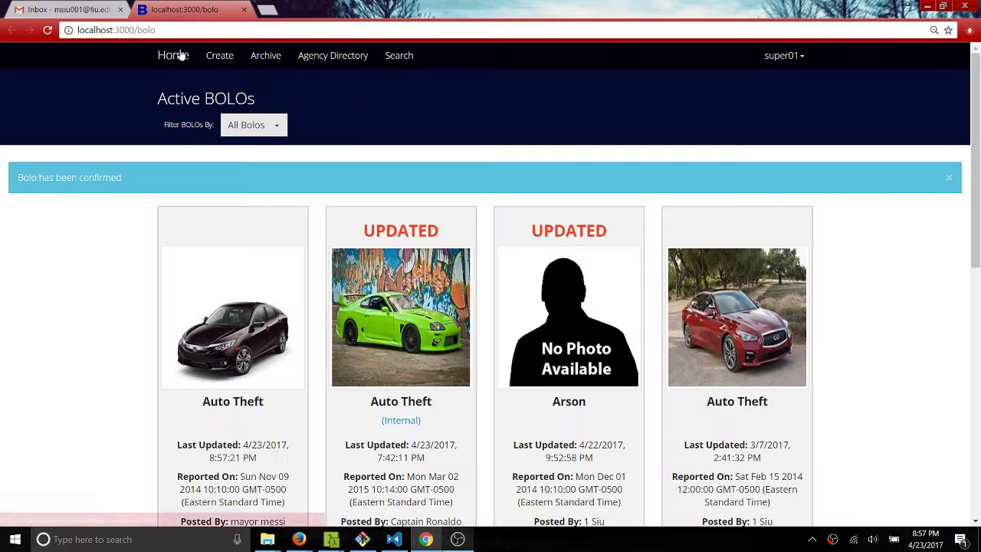
{"action": "scroll", "coordinate": [223, 216], "scroll_direction": "down", "scroll_amount": 1}
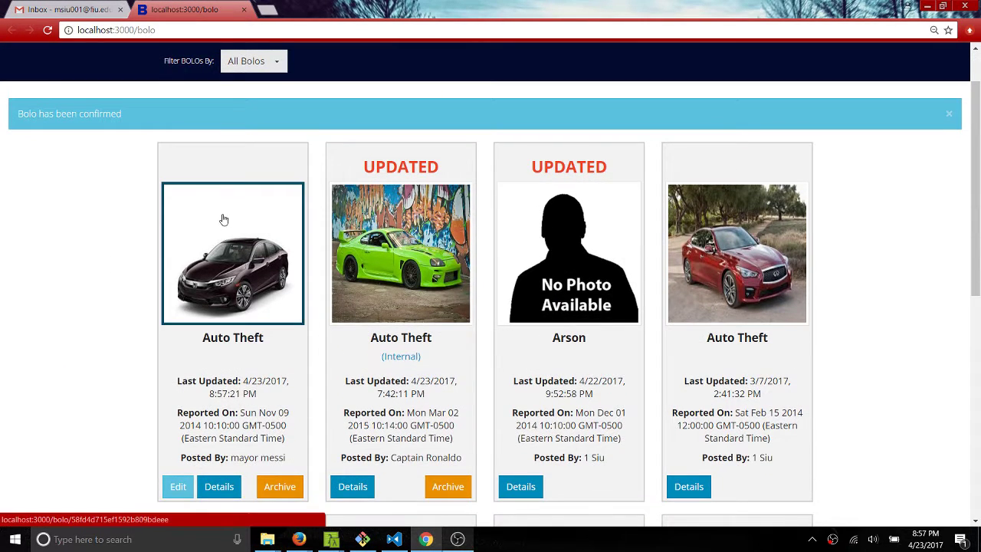
{"action": "scroll", "coordinate": [222, 222], "scroll_direction": "down", "scroll_amount": 1}
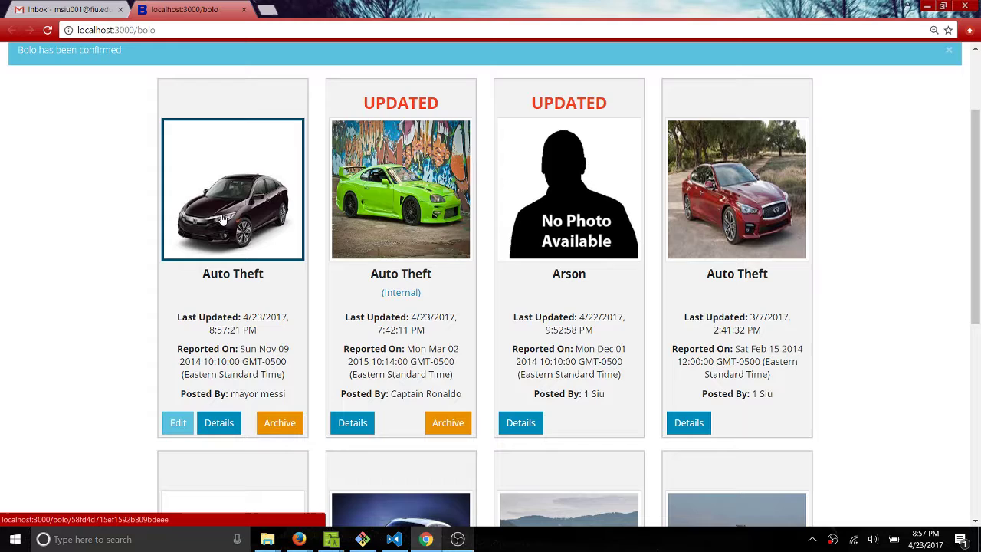
{"action": "scroll", "coordinate": [230, 239], "scroll_direction": "up", "scroll_amount": 2}
{"action": "scroll", "coordinate": [232, 243], "scroll_direction": "down", "scroll_amount": 1}
{"action": "scroll", "coordinate": [234, 246], "scroll_direction": "up", "scroll_amount": 1}
{"action": "scroll", "coordinate": [234, 331], "scroll_direction": "down", "scroll_amount": 1}
{"action": "scroll", "coordinate": [234, 331], "scroll_direction": "down", "scroll_amount": 1}
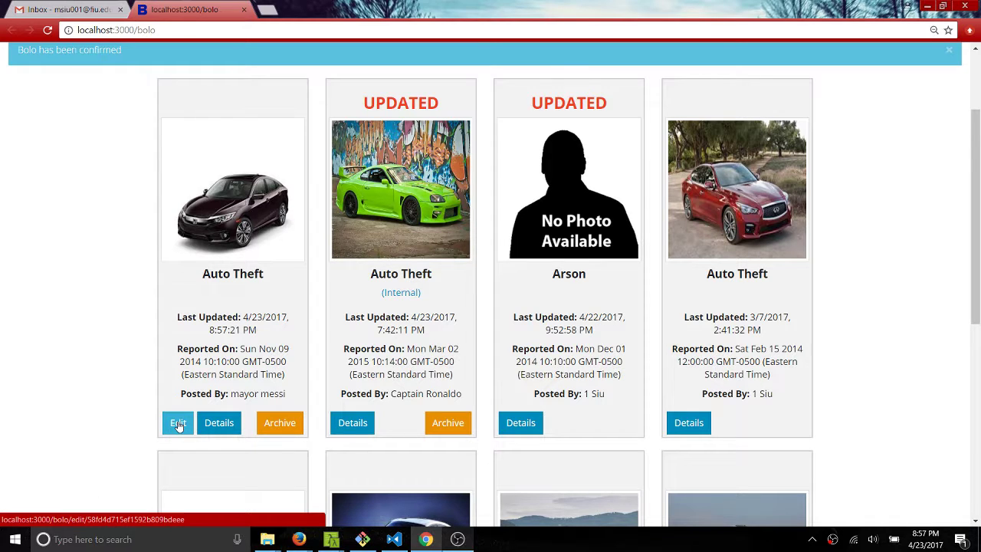
Open the Honda BOLO for editing and change its Model from N/A to sedan
{"action": "left_click", "coordinate": [179, 426]}
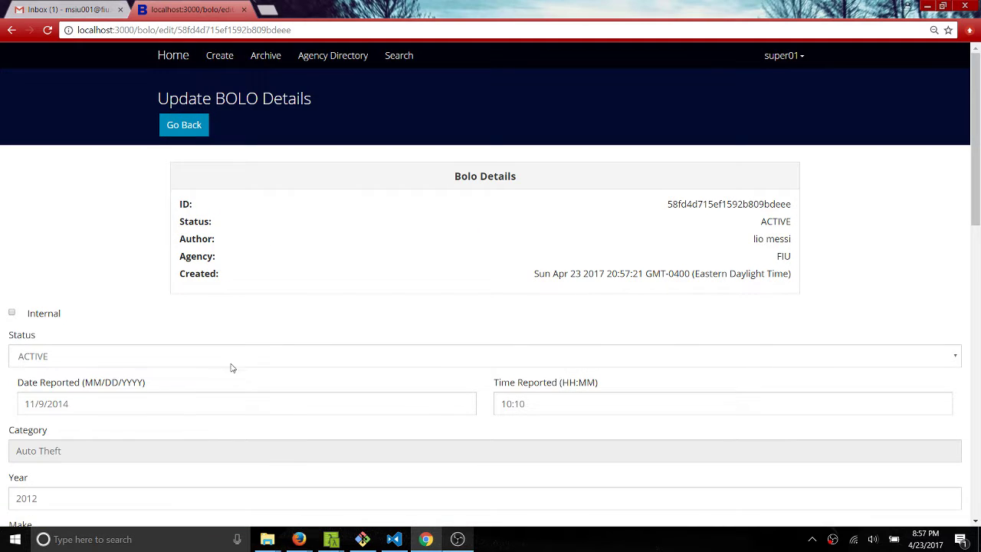
{"action": "scroll", "coordinate": [233, 364], "scroll_direction": "down", "scroll_amount": 3}
{"action": "scroll", "coordinate": [234, 361], "scroll_direction": "down", "scroll_amount": 2}
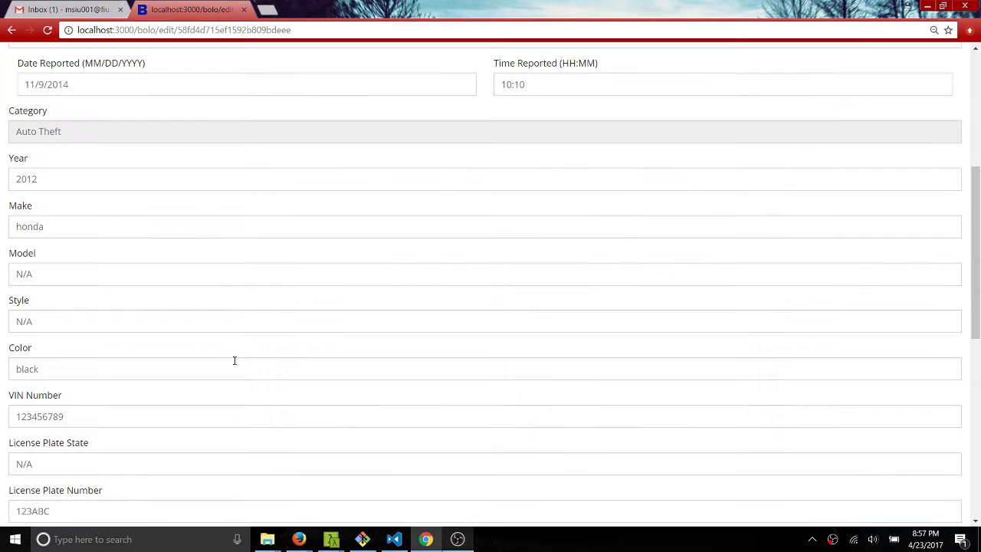
{"action": "left_click", "coordinate": [40, 266]}
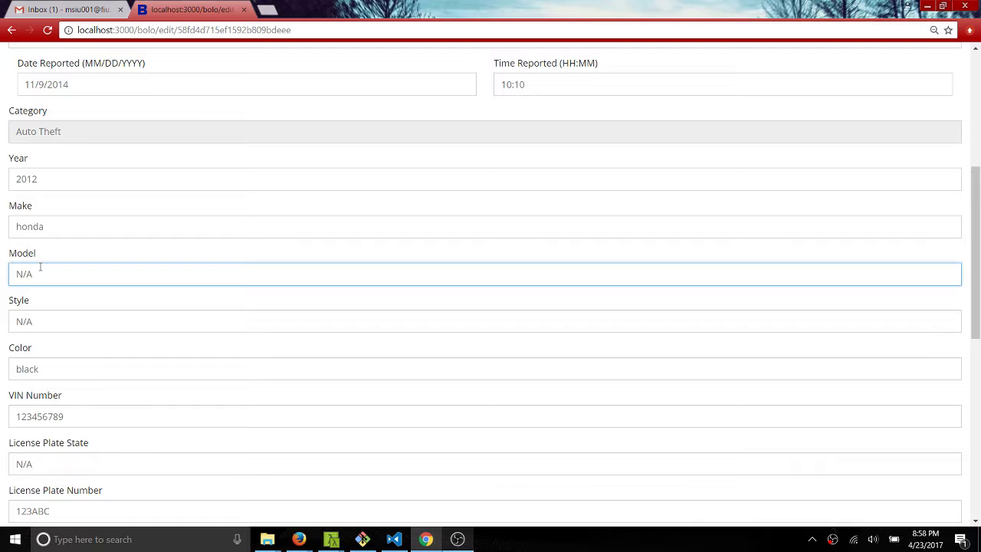
{"action": "key", "text": "BackSpace"}
{"action": "key", "text": "BackSpace"}
{"action": "key", "text": "BackSpace"}
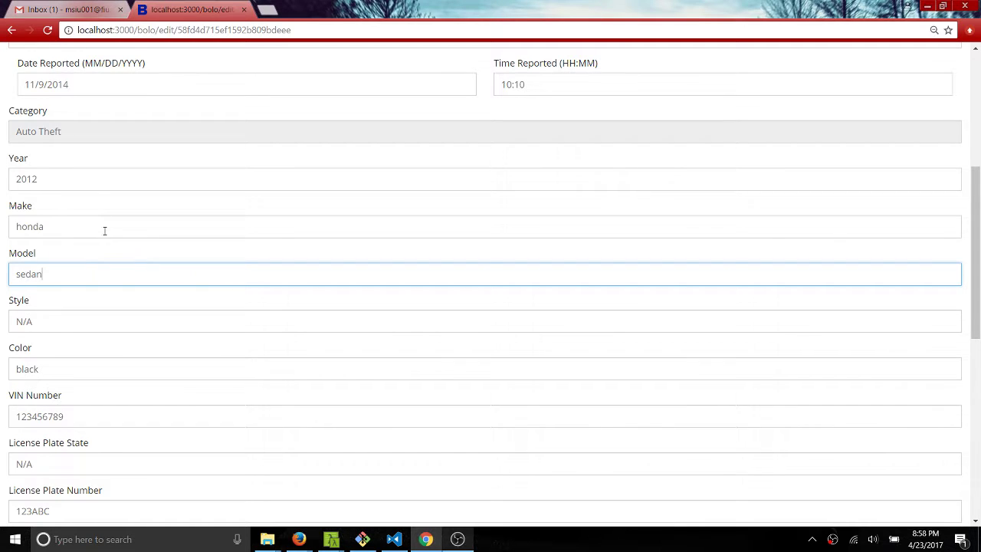
Replace the Additional Info with 'still testing' and save the update
{"action": "scroll", "coordinate": [103, 260], "scroll_direction": "down", "scroll_amount": 3}
{"action": "scroll", "coordinate": [84, 370], "scroll_direction": "down", "scroll_amount": 3}
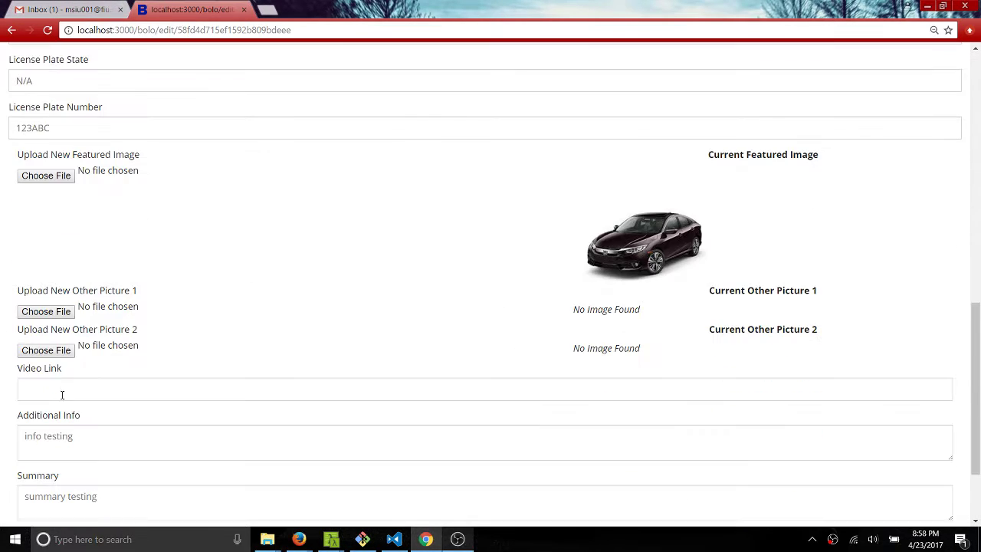
{"action": "left_click_drag", "start_coordinate": [78, 440], "coordinate": [2, 434]}
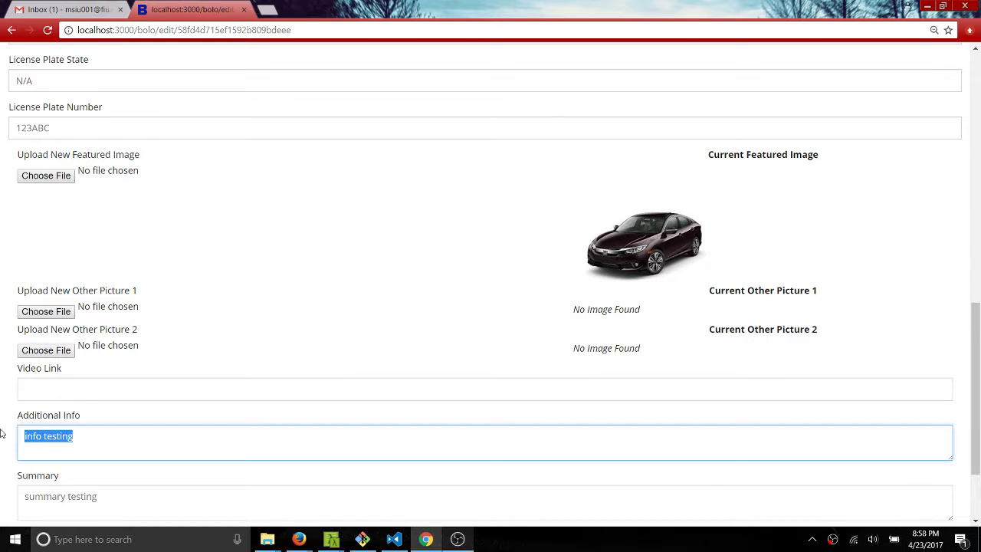
{"action": "type", "text": "still"}
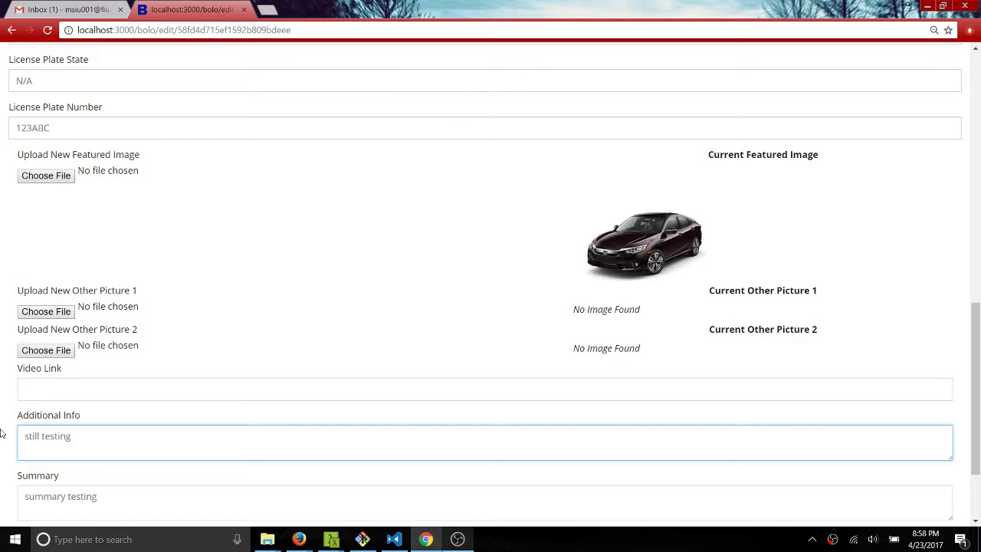
{"action": "scroll", "coordinate": [136, 495], "scroll_direction": "down", "scroll_amount": 2}
{"action": "left_click", "coordinate": [50, 428]}
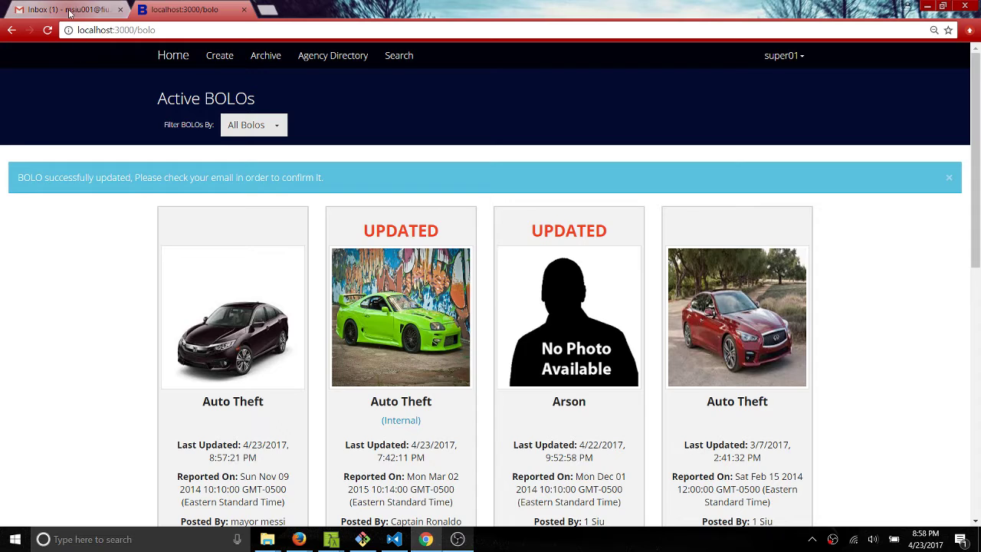
Read the BOLO Alert: Auto Theft email, then check the Active BOLOs page
{"action": "left_click", "coordinate": [69, 13]}
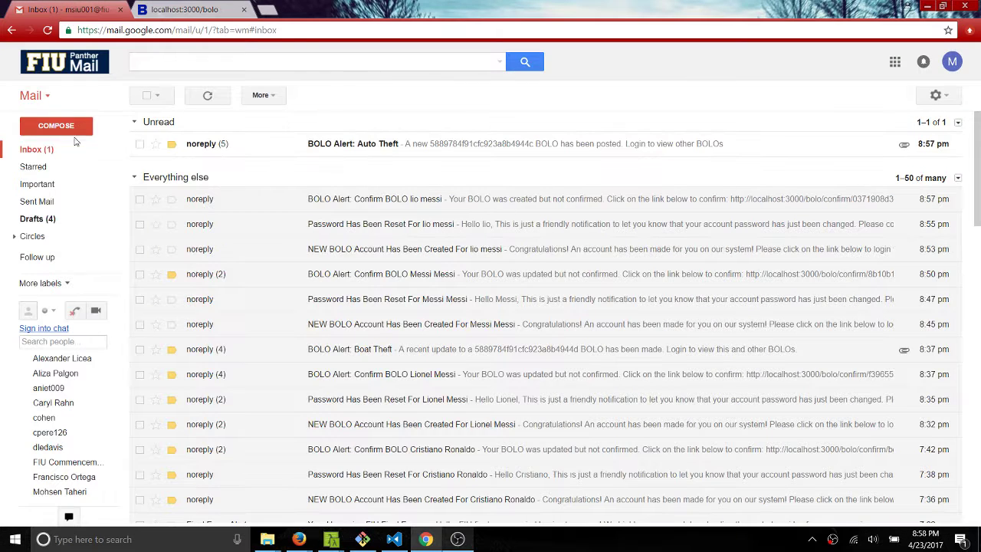
{"action": "left_click", "coordinate": [352, 146]}
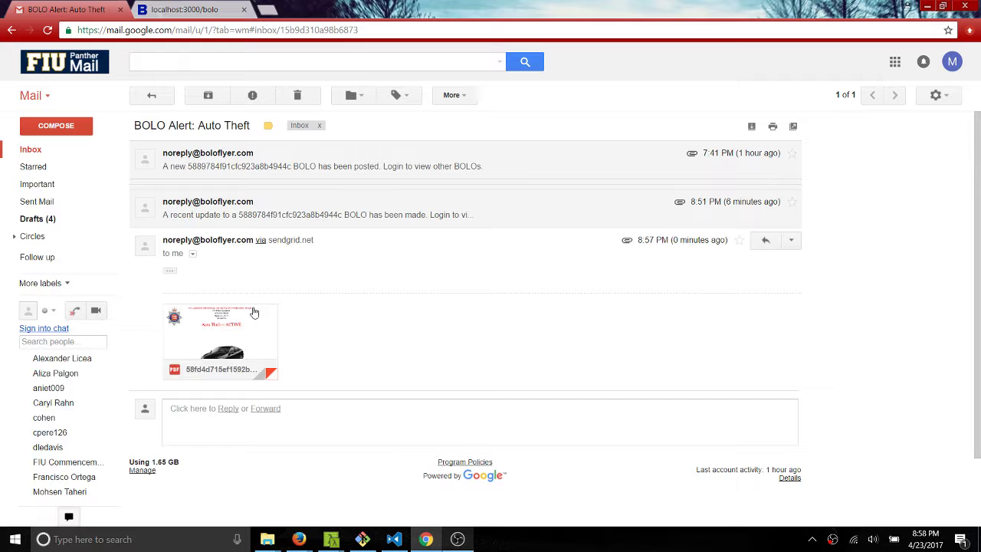
{"action": "left_click", "coordinate": [184, 10]}
{"action": "scroll", "coordinate": [197, 238], "scroll_direction": "down", "scroll_amount": 2}
{"action": "scroll", "coordinate": [138, 230], "scroll_direction": "up", "scroll_amount": 2}
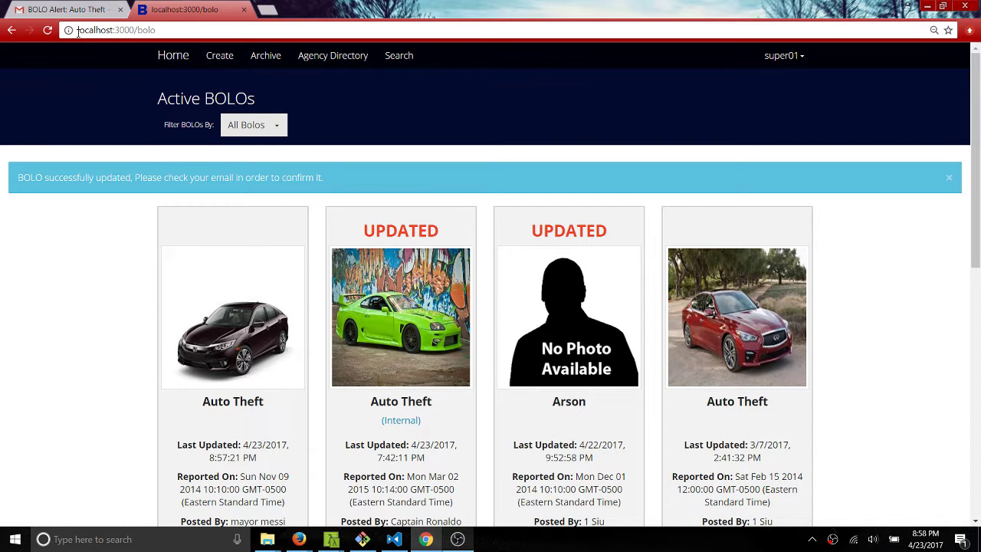
Confirm the update from its Confirm BOLO email and check the Honda card's UPDATED label
{"action": "left_click", "coordinate": [67, 9]}
{"action": "left_click", "coordinate": [36, 150]}
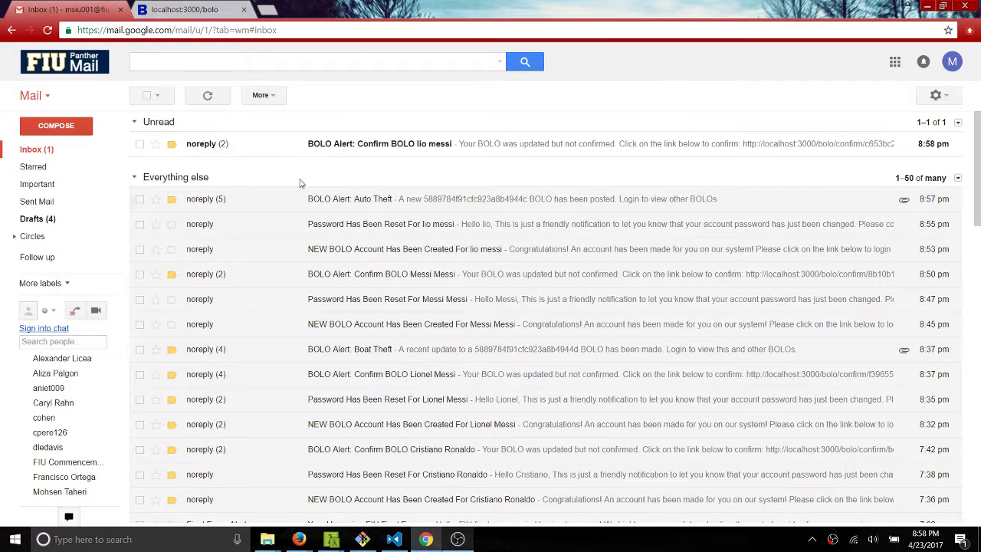
{"action": "left_click", "coordinate": [370, 151]}
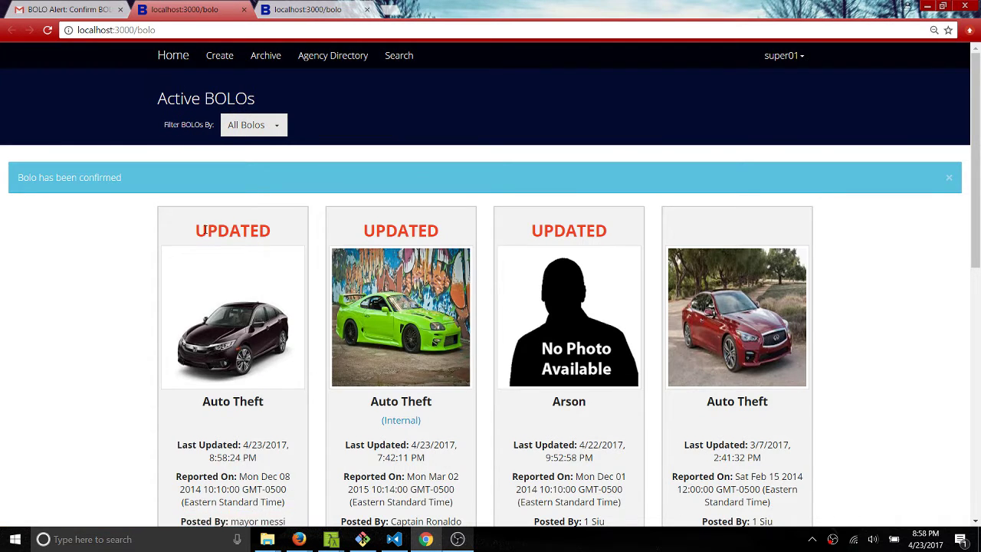
{"action": "scroll", "coordinate": [263, 253], "scroll_direction": "down", "scroll_amount": 2}
{"action": "left_click_drag", "start_coordinate": [268, 103], "coordinate": [193, 104]}
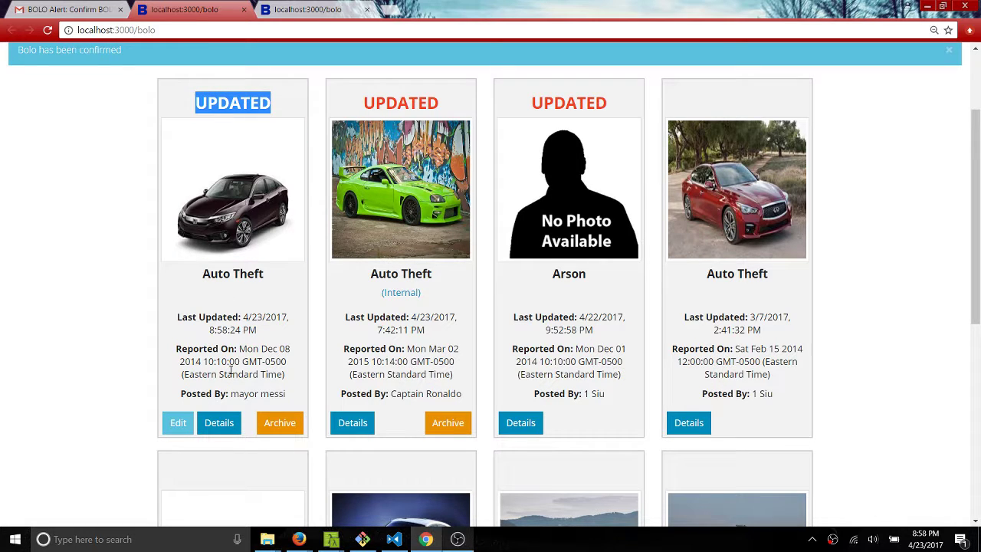
{"action": "left_click", "coordinate": [225, 424]}
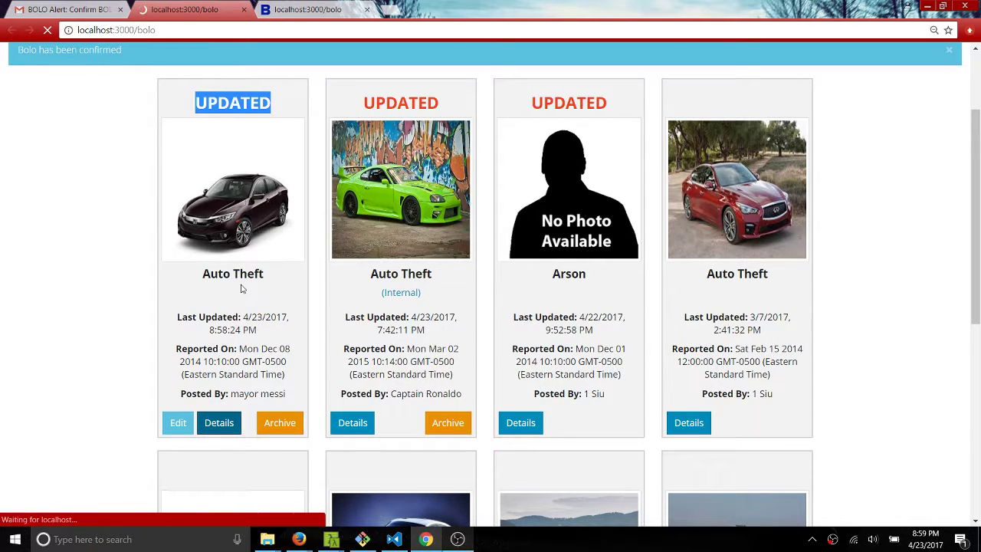
{"action": "scroll", "coordinate": [246, 188], "scroll_direction": "down", "scroll_amount": 1}
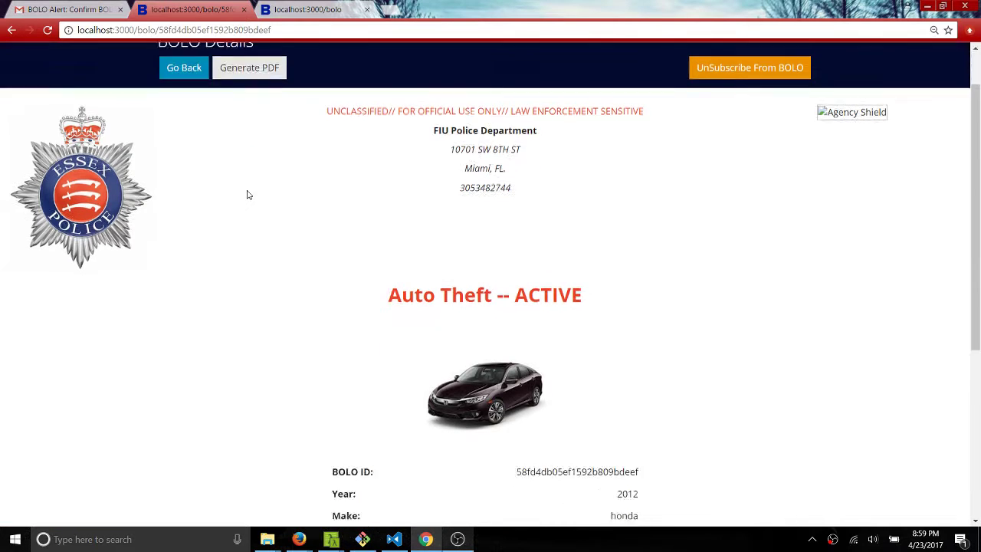
{"action": "scroll", "coordinate": [251, 198], "scroll_direction": "down", "scroll_amount": 2}
{"action": "scroll", "coordinate": [253, 201], "scroll_direction": "down", "scroll_amount": 2}
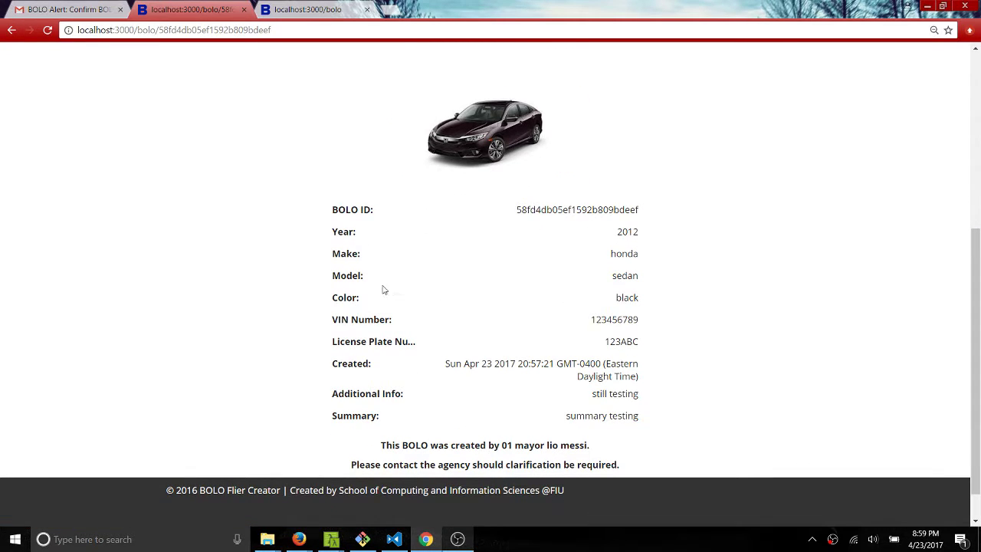
{"action": "left_click_drag", "start_coordinate": [346, 277], "coordinate": [659, 280]}
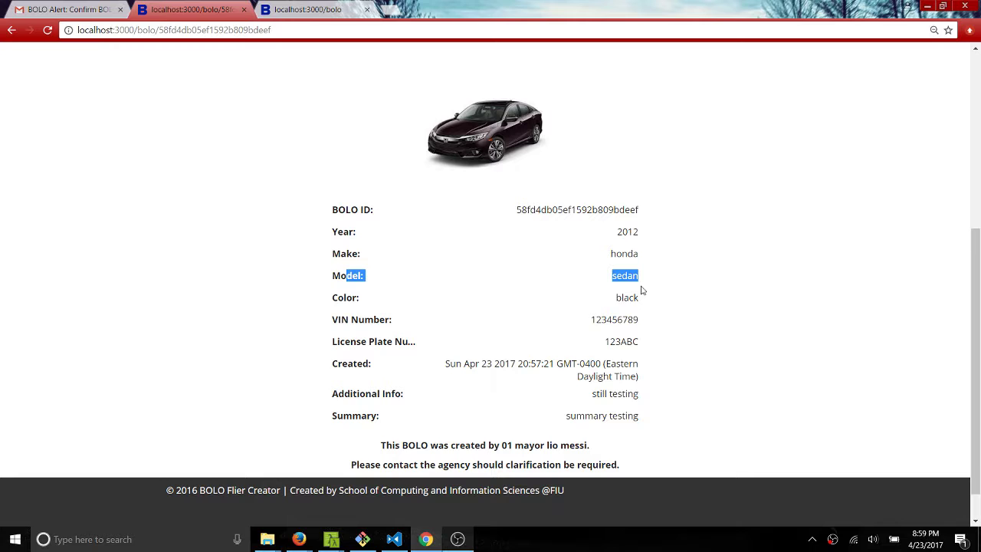
{"action": "scroll", "coordinate": [637, 294], "scroll_direction": "down", "scroll_amount": 1}
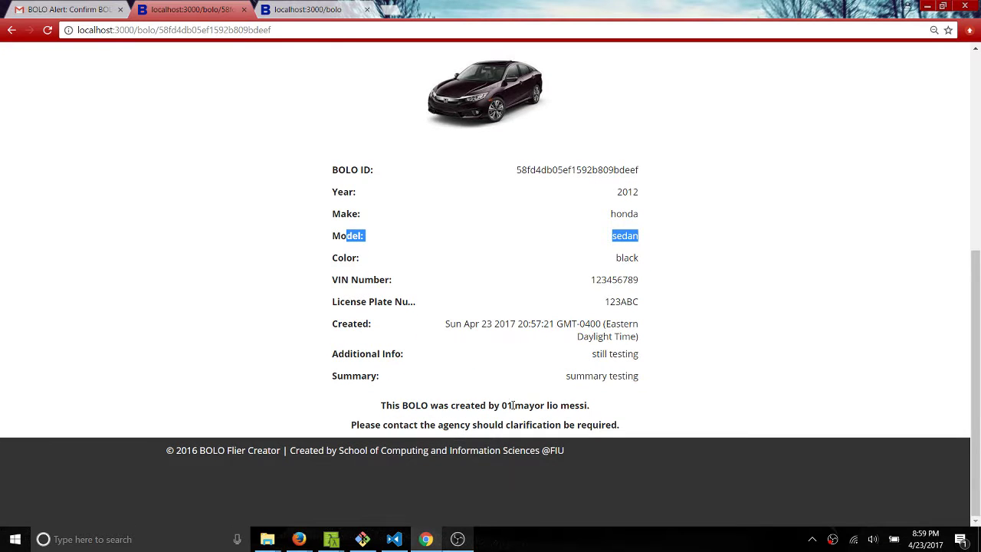
{"action": "left_click_drag", "start_coordinate": [330, 361], "coordinate": [638, 352]}
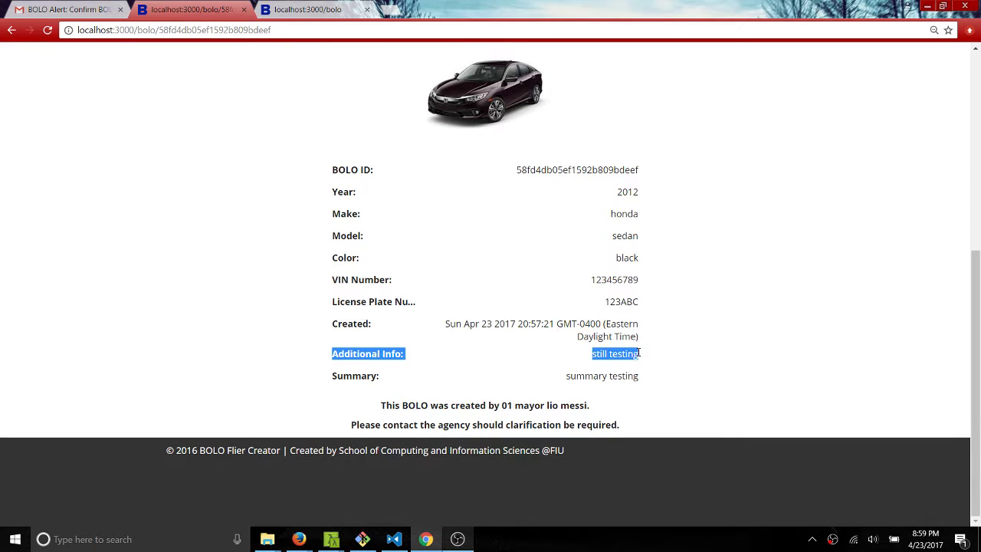
{"action": "scroll", "coordinate": [430, 264], "scroll_direction": "up", "scroll_amount": 5}
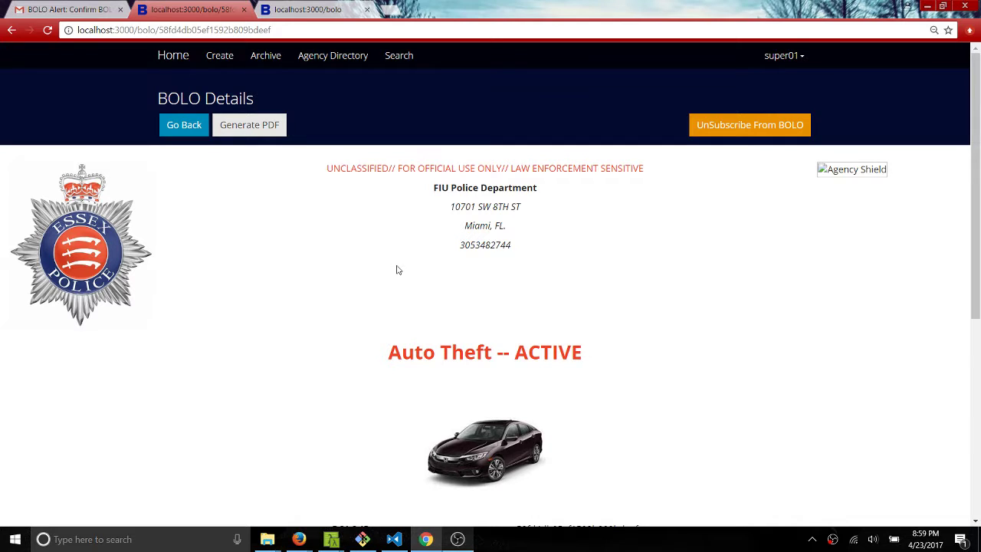
{"action": "left_click", "coordinate": [183, 62]}
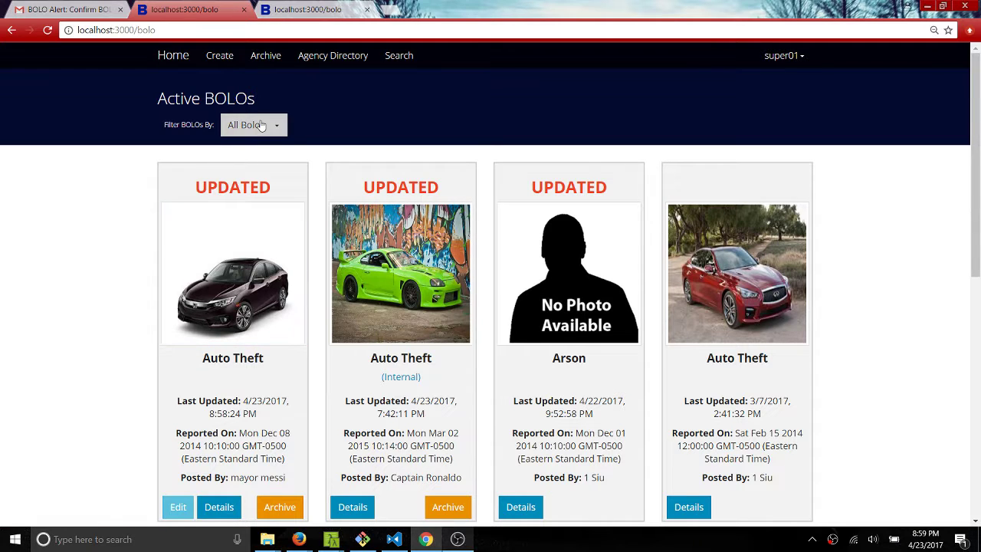
{"action": "left_click", "coordinate": [262, 127]}
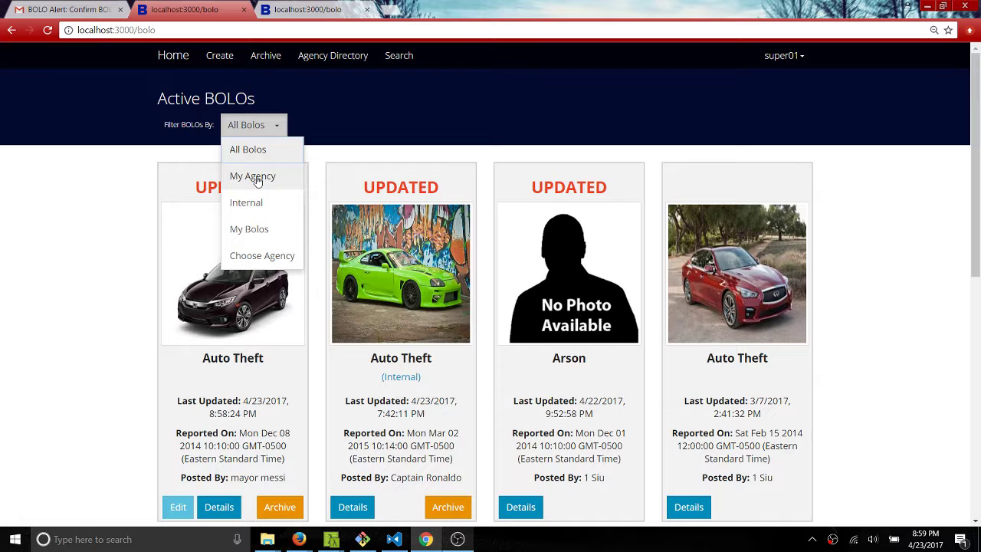
{"action": "left_click", "coordinate": [257, 177]}
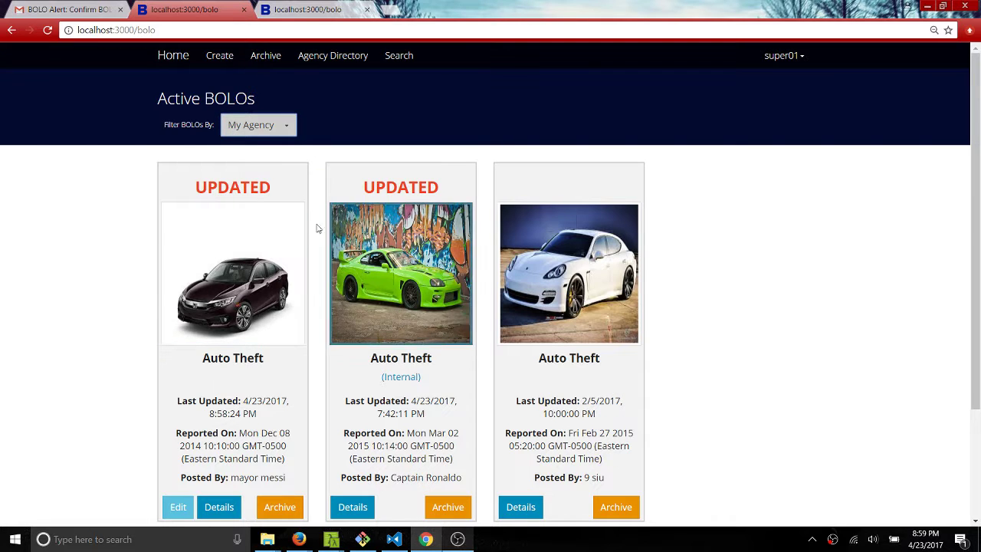
{"action": "left_click", "coordinate": [270, 130]}
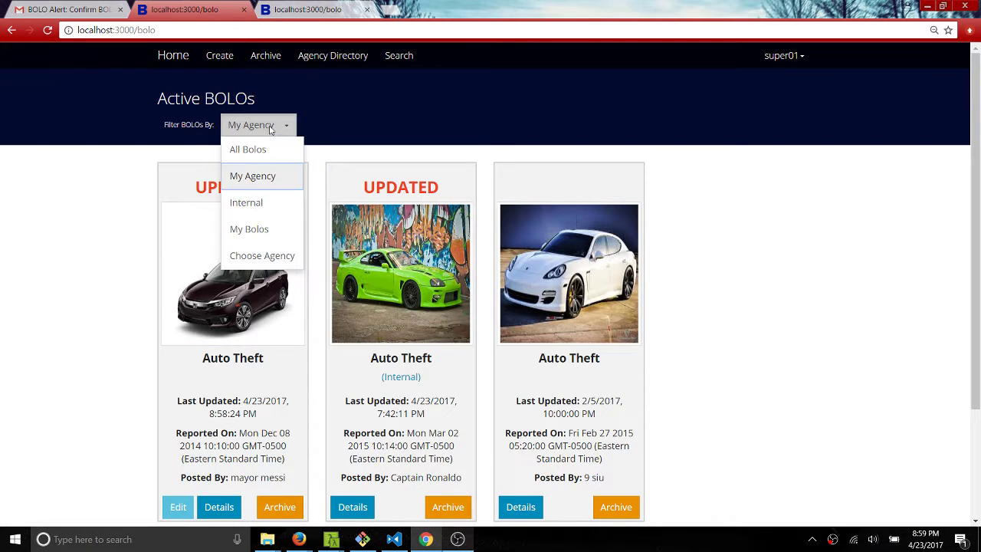
{"action": "left_click", "coordinate": [251, 229]}
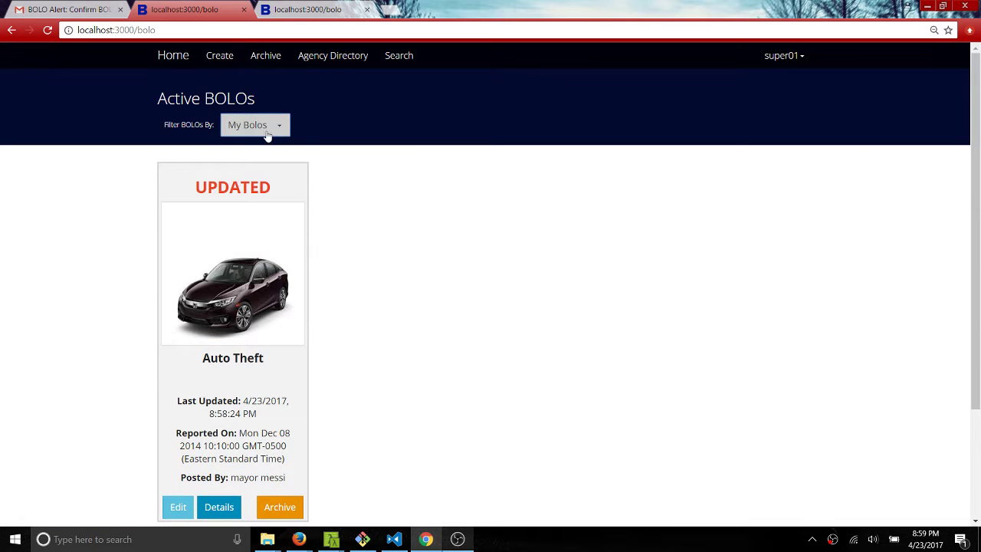
{"action": "left_click", "coordinate": [268, 135]}
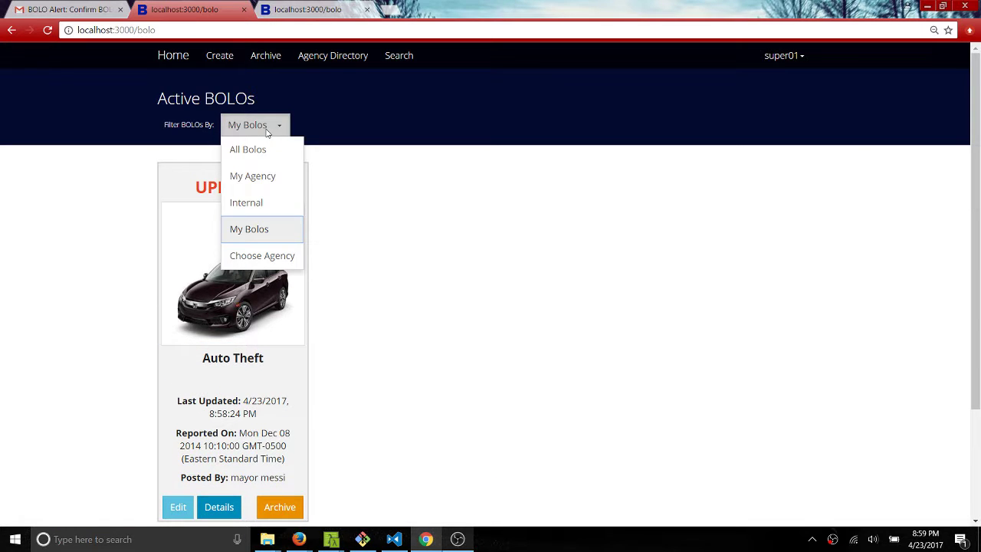
{"action": "left_click", "coordinate": [257, 207]}
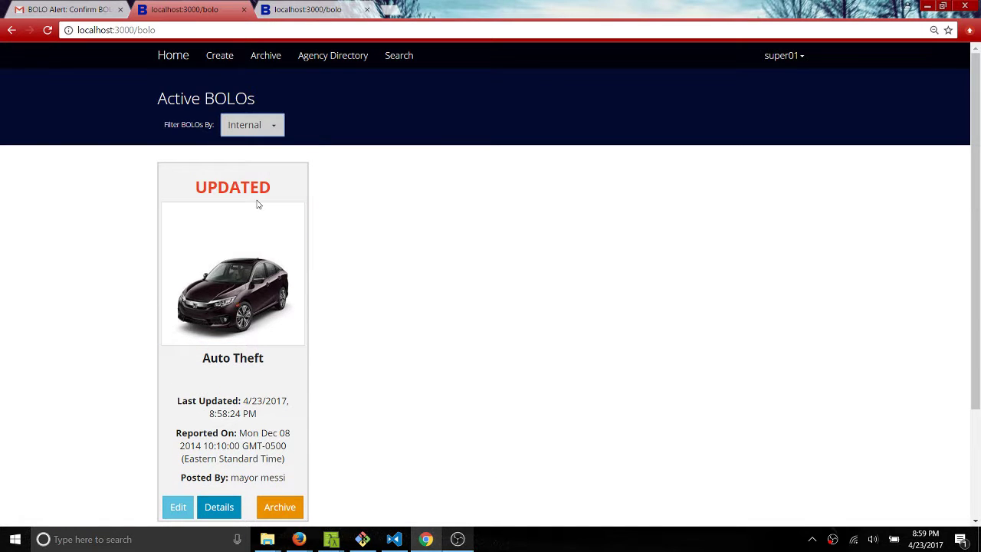
{"action": "scroll", "coordinate": [256, 207], "scroll_direction": "down", "scroll_amount": 3}
{"action": "scroll", "coordinate": [271, 159], "scroll_direction": "up", "scroll_amount": 3}
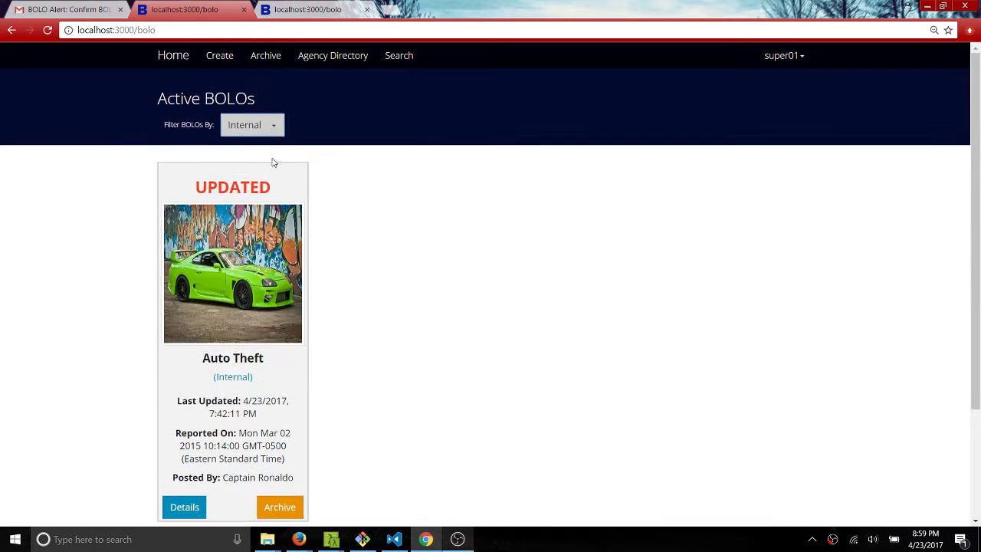
{"action": "left_click", "coordinate": [276, 127]}
{"action": "left_click", "coordinate": [253, 261]}
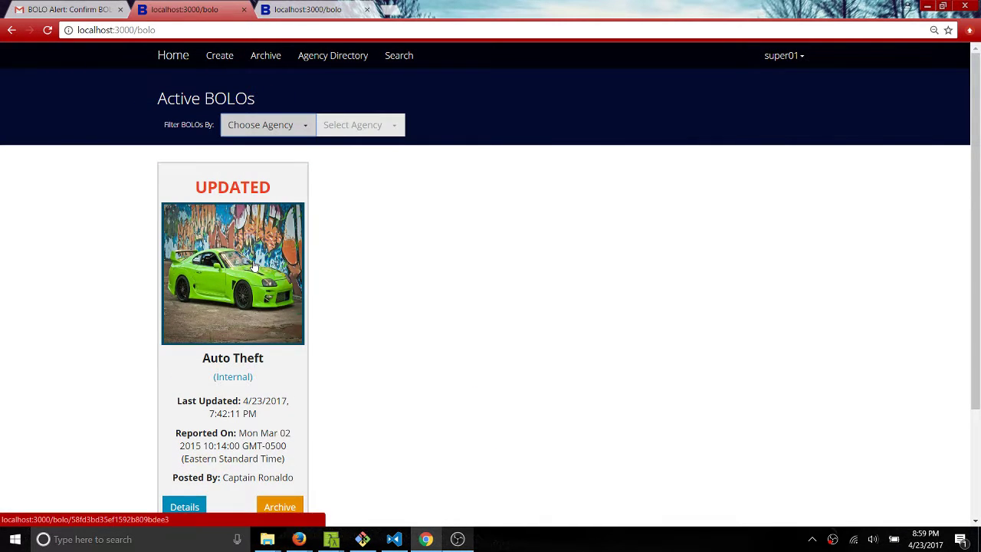
{"action": "left_click", "coordinate": [360, 129]}
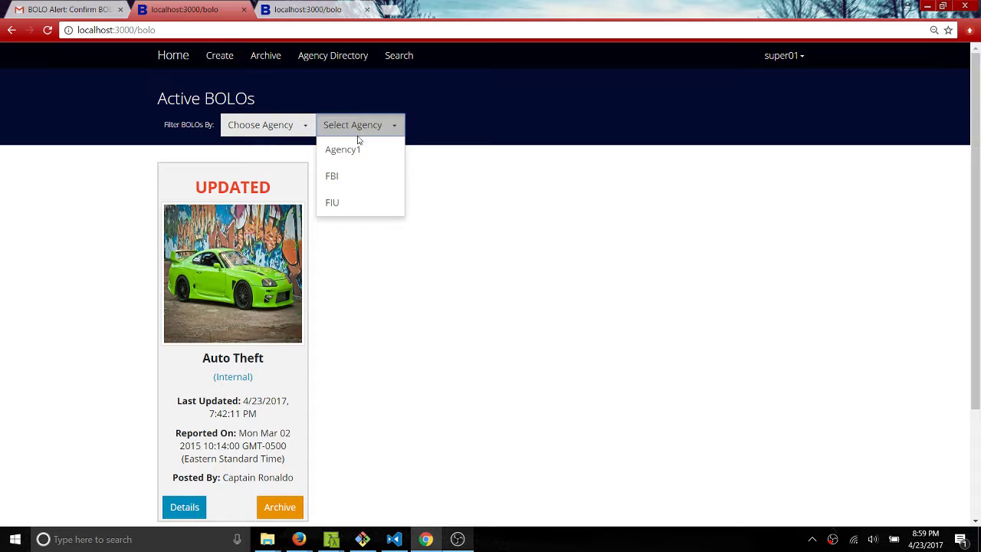
{"action": "left_click", "coordinate": [352, 154]}
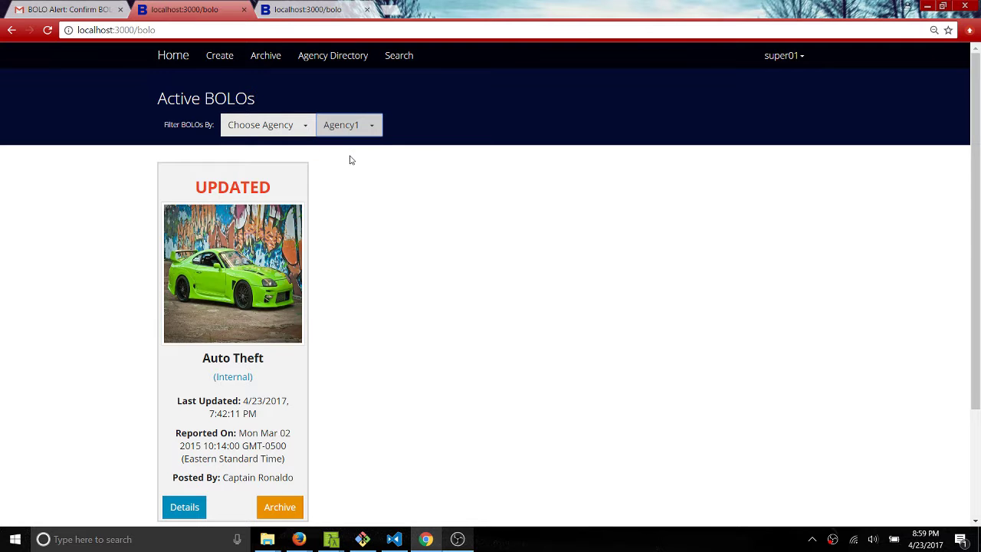
{"action": "scroll", "coordinate": [344, 192], "scroll_direction": "down", "scroll_amount": 5}
{"action": "scroll", "coordinate": [344, 213], "scroll_direction": "up", "scroll_amount": 3}
{"action": "scroll", "coordinate": [343, 203], "scroll_direction": "up", "scroll_amount": 2}
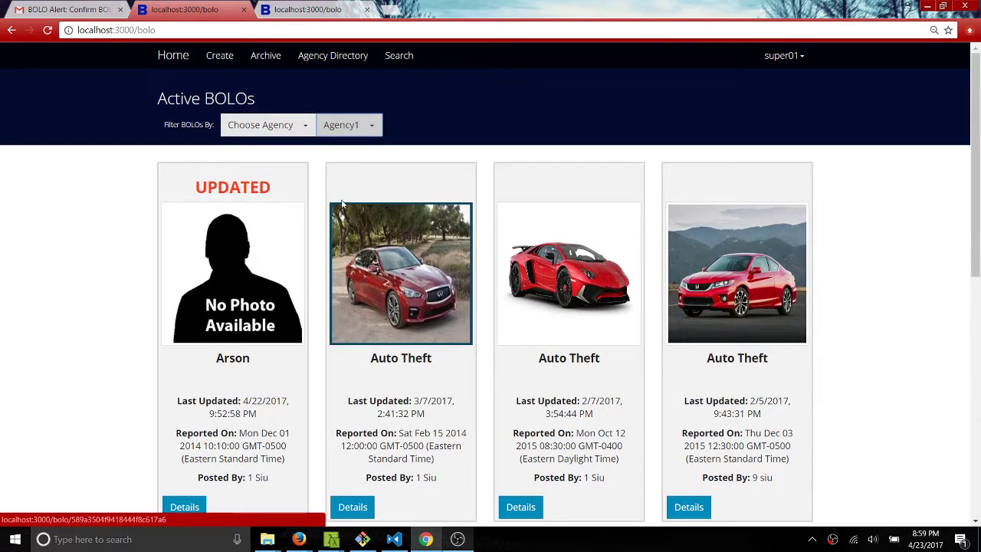
{"action": "left_click", "coordinate": [351, 125]}
{"action": "left_click", "coordinate": [342, 201]}
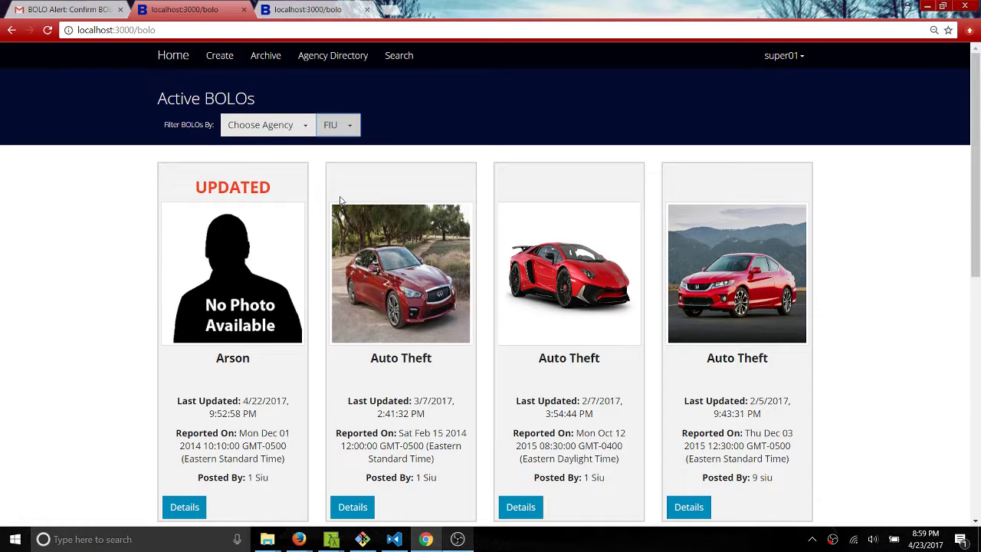
{"action": "scroll", "coordinate": [341, 202], "scroll_direction": "down", "scroll_amount": 3}
{"action": "scroll", "coordinate": [340, 204], "scroll_direction": "up", "scroll_amount": 3}
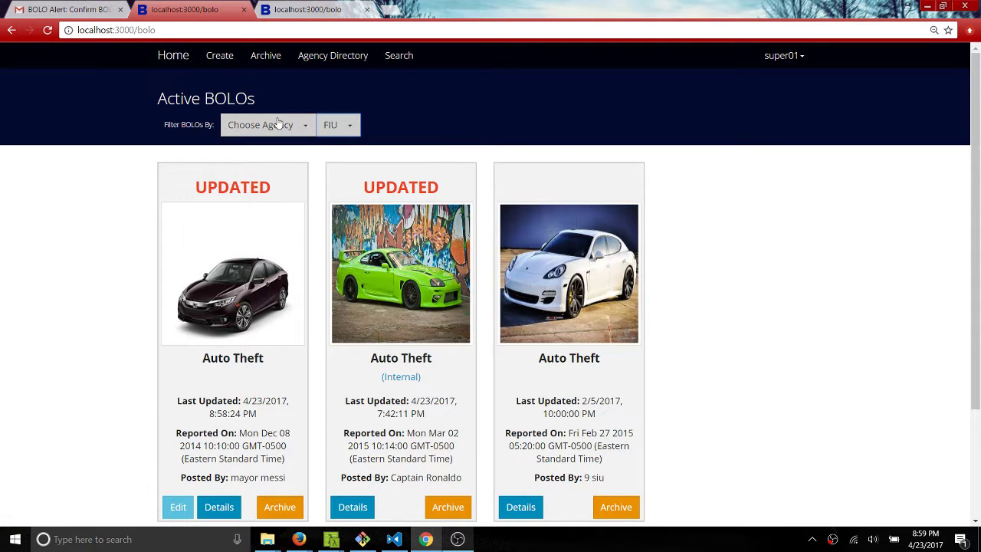
{"action": "left_click", "coordinate": [165, 61]}
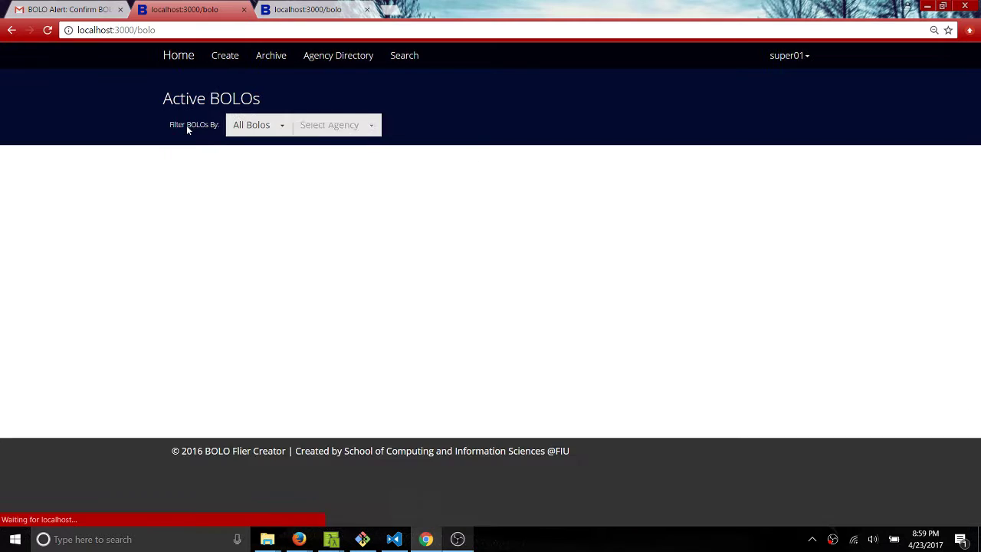
Archive the dark sedan Auto Theft BOLO, confirming with OK
{"action": "scroll", "coordinate": [201, 163], "scroll_direction": "down", "scroll_amount": 1}
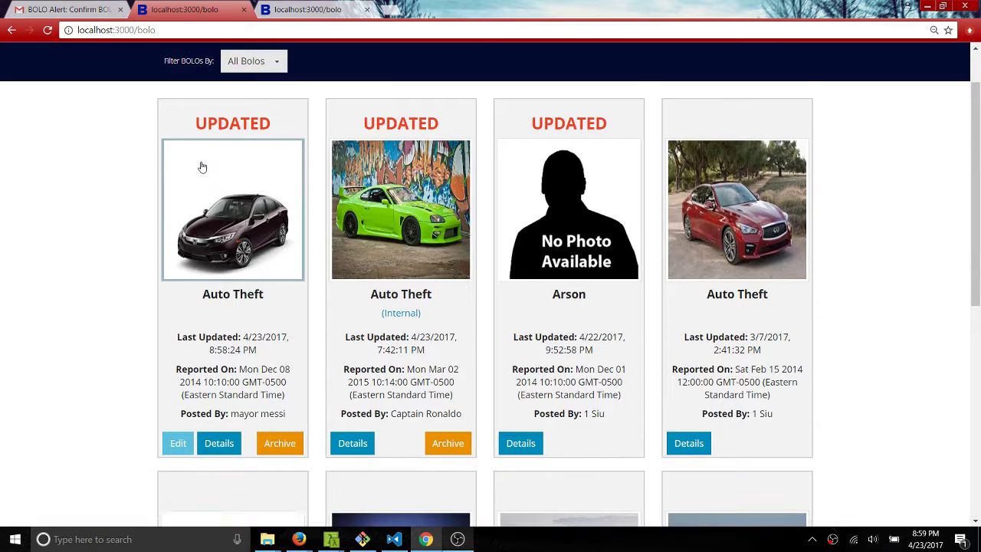
{"action": "scroll", "coordinate": [202, 166], "scroll_direction": "down", "scroll_amount": 1}
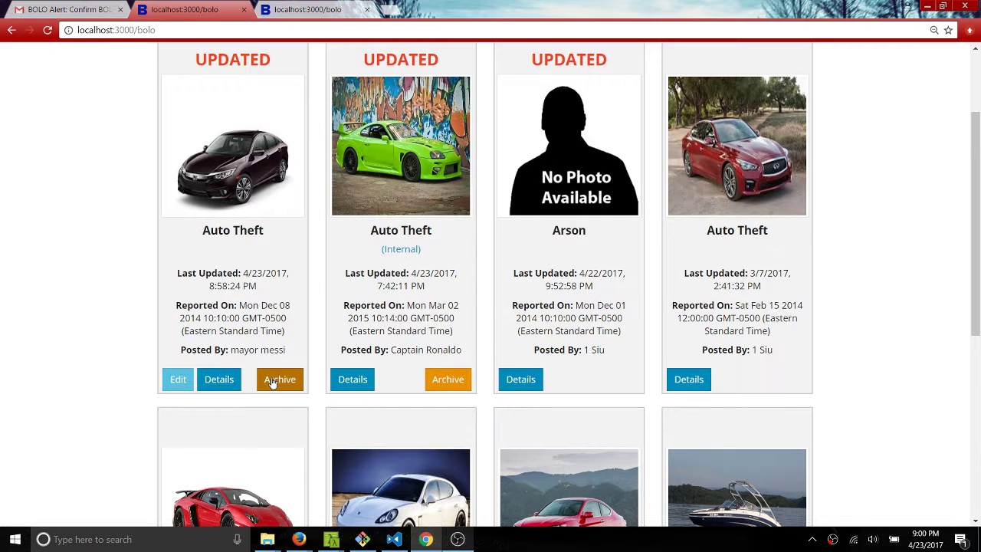
{"action": "left_click", "coordinate": [273, 380]}
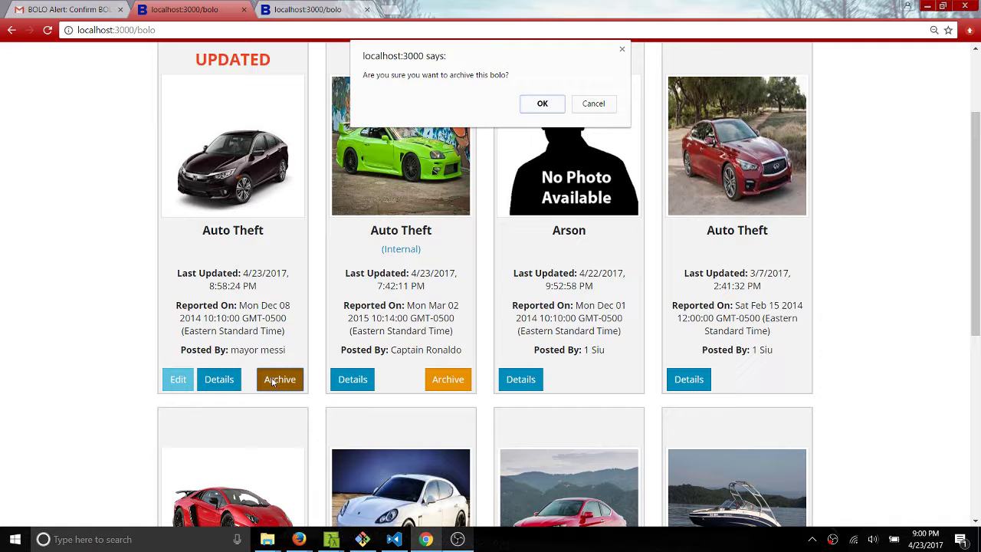
{"action": "left_click", "coordinate": [542, 104]}
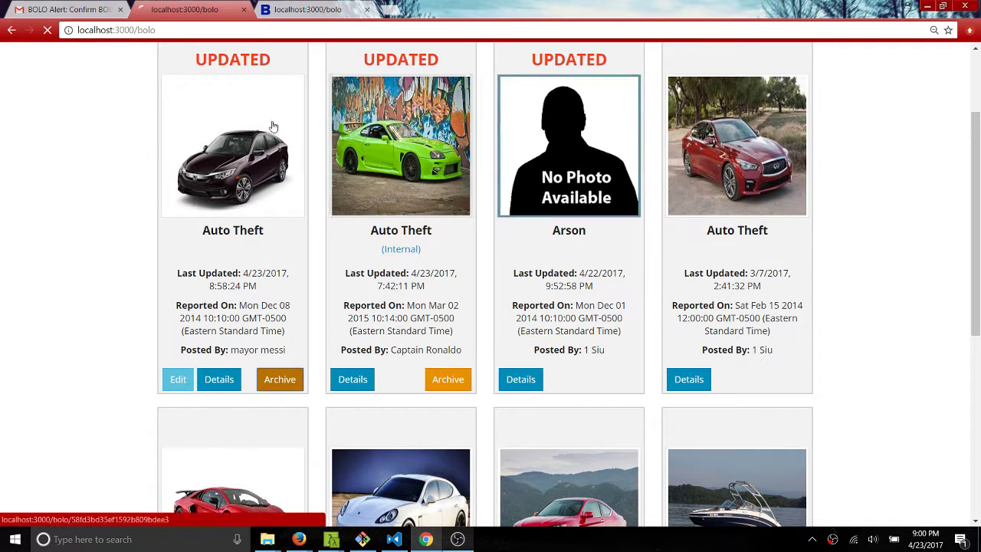
Read the Auto Theft alert email in Gmail, then return to BOLO Flier Creator
{"action": "left_click", "coordinate": [77, 9]}
{"action": "left_click", "coordinate": [40, 150]}
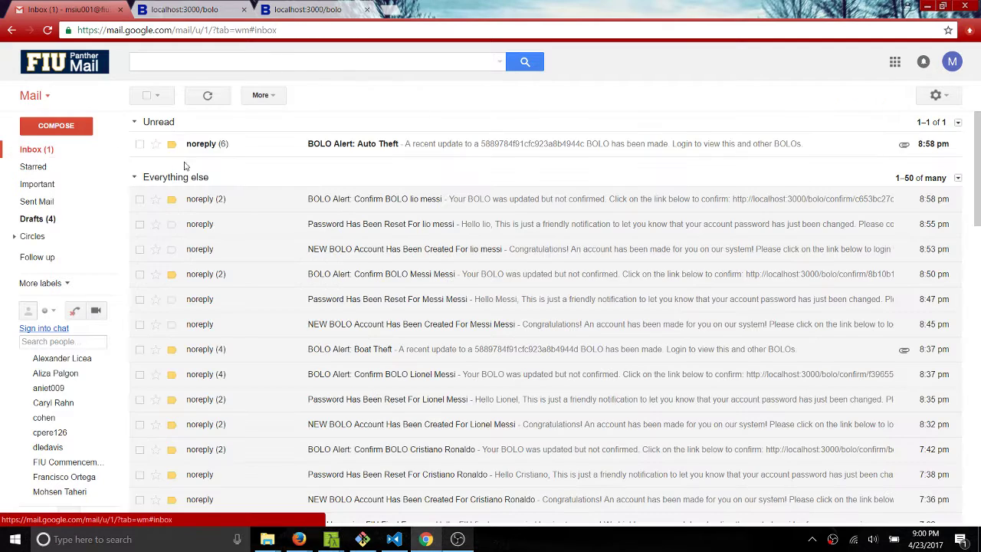
{"action": "left_click", "coordinate": [387, 146]}
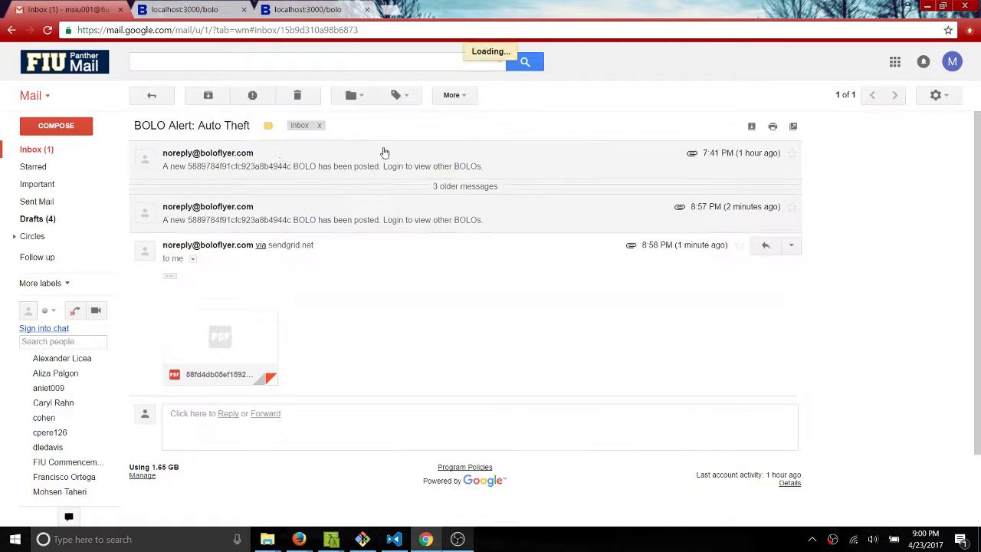
{"action": "left_click", "coordinate": [31, 149]}
{"action": "left_click", "coordinate": [303, 7]}
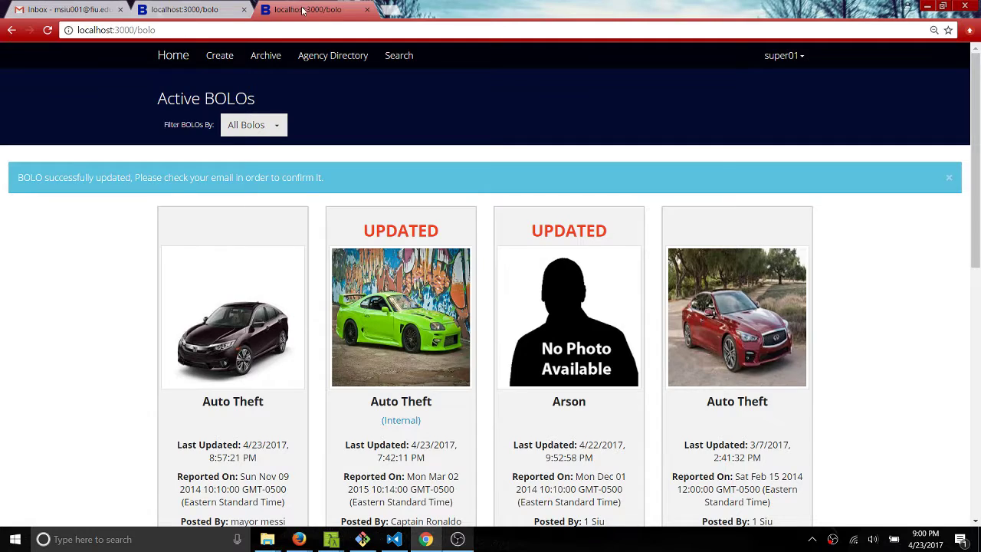
Close the extra BOLO tab and go to the Archived BOLOs page
{"action": "left_click", "coordinate": [367, 9]}
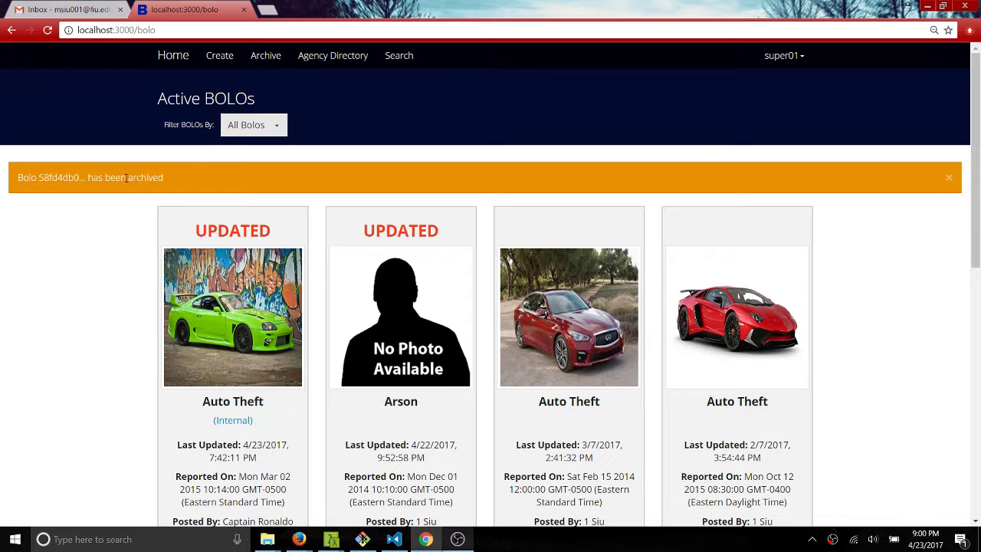
{"action": "left_click", "coordinate": [265, 55]}
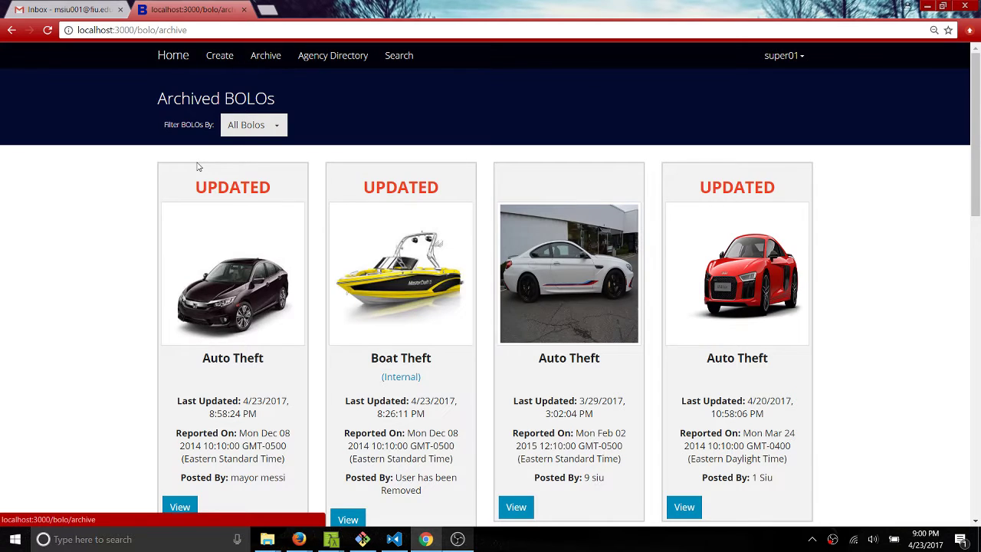
{"action": "scroll", "coordinate": [196, 164], "scroll_direction": "down", "scroll_amount": 3}
{"action": "scroll", "coordinate": [209, 268], "scroll_direction": "up", "scroll_amount": 3}
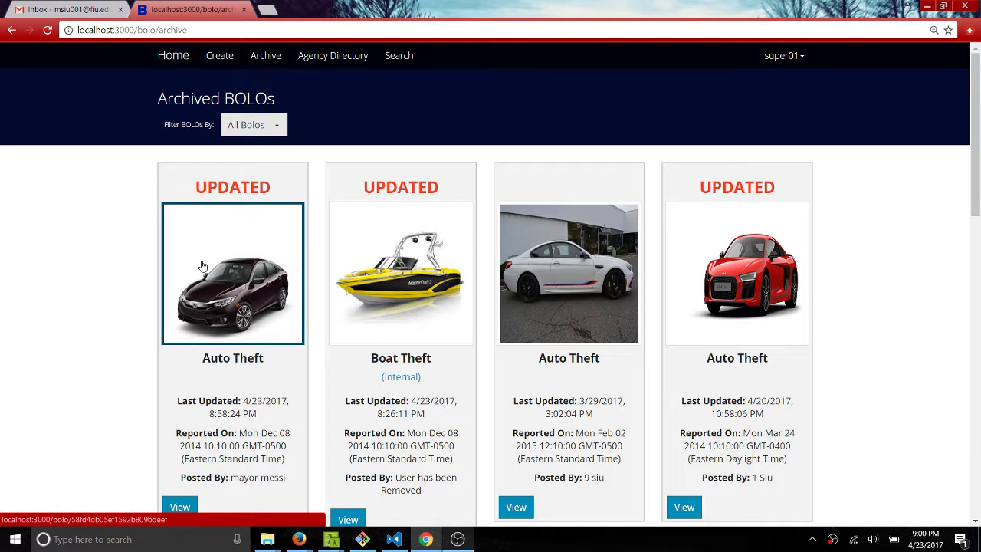
Filter the archived BOLOs by My Agency, then by Internal
{"action": "left_click", "coordinate": [265, 129]}
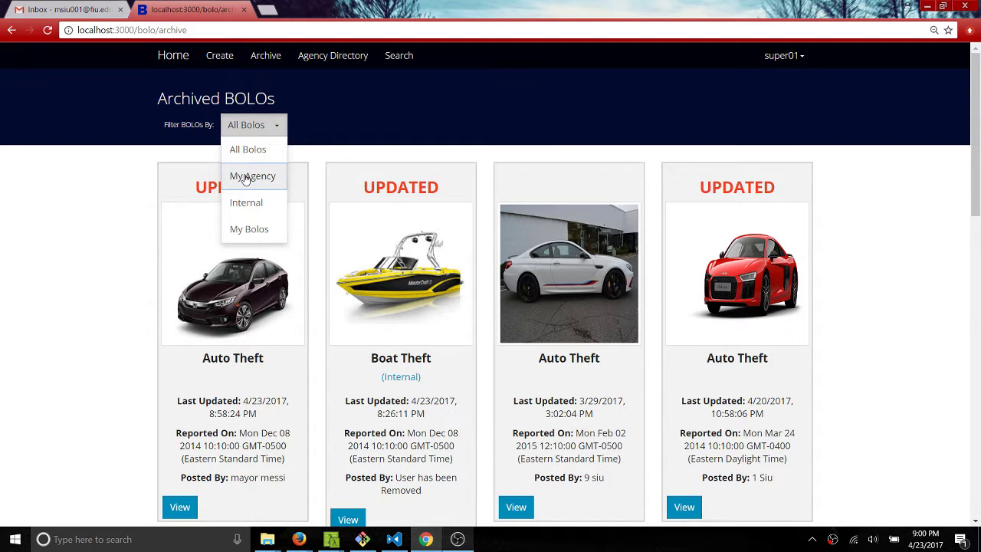
{"action": "left_click", "coordinate": [247, 177]}
{"action": "scroll", "coordinate": [138, 215], "scroll_direction": "down", "scroll_amount": 4}
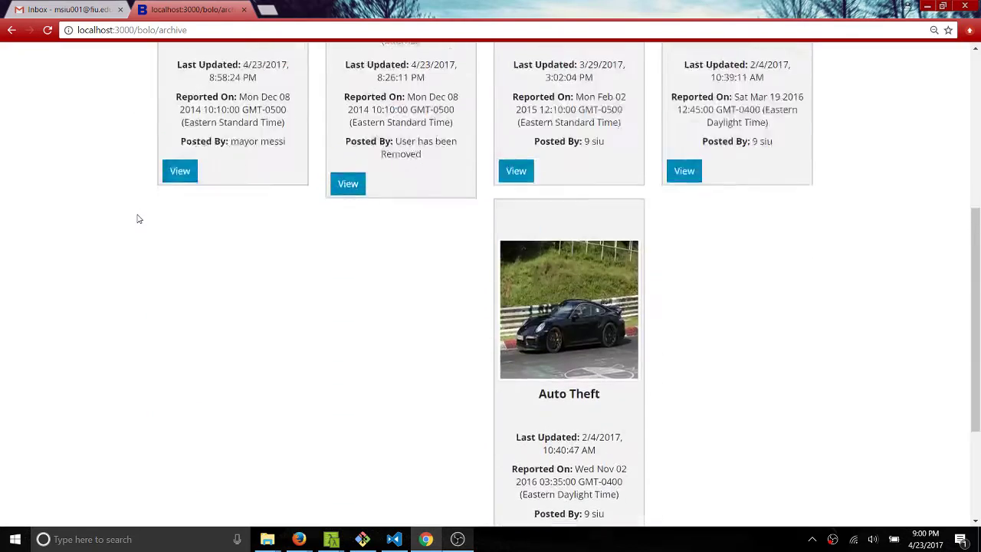
{"action": "scroll", "coordinate": [138, 215], "scroll_direction": "up", "scroll_amount": 4}
{"action": "scroll", "coordinate": [138, 216], "scroll_direction": "down", "scroll_amount": 6}
{"action": "scroll", "coordinate": [138, 220], "scroll_direction": "up", "scroll_amount": 4}
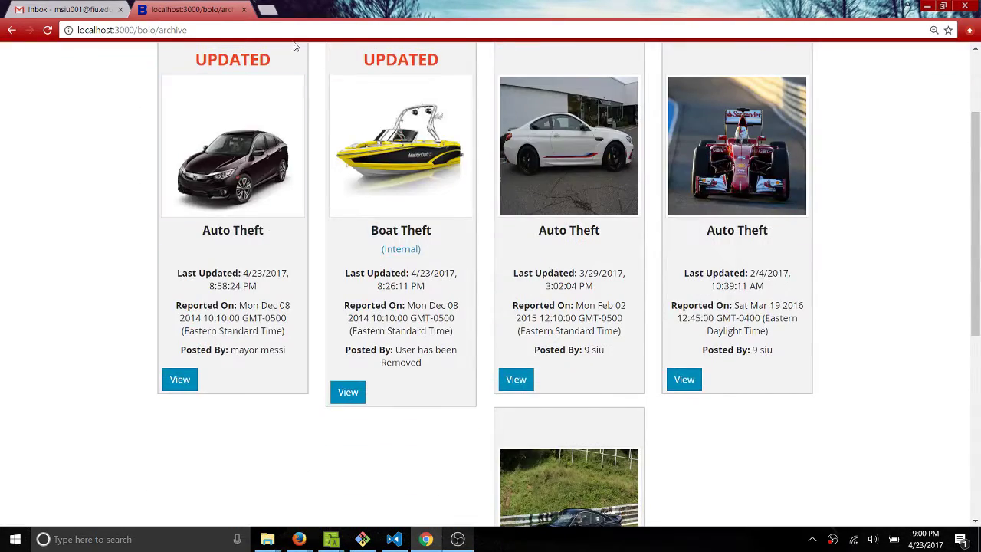
{"action": "scroll", "coordinate": [285, 129], "scroll_direction": "up", "scroll_amount": 2}
{"action": "left_click", "coordinate": [276, 125]}
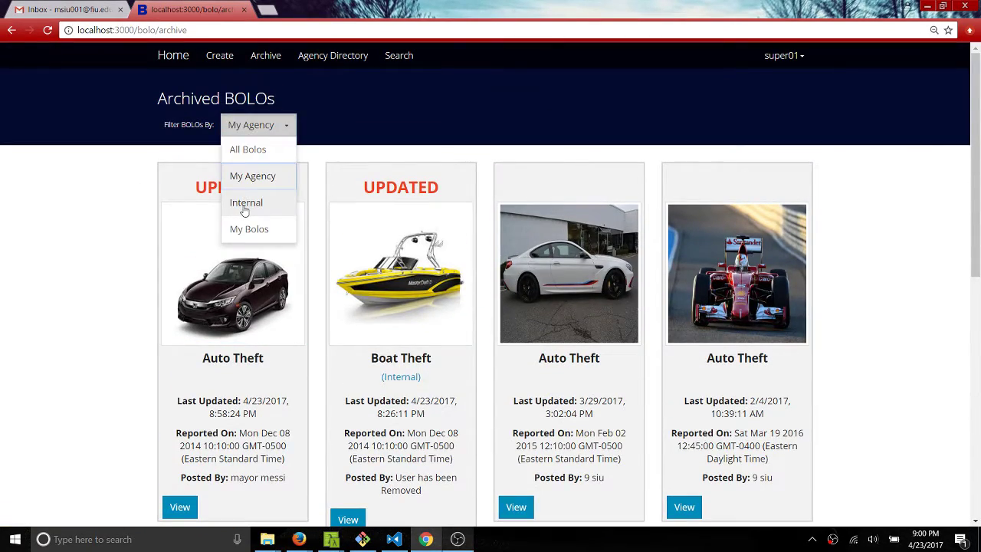
{"action": "left_click", "coordinate": [245, 209]}
{"action": "scroll", "coordinate": [245, 211], "scroll_direction": "down", "scroll_amount": 2}
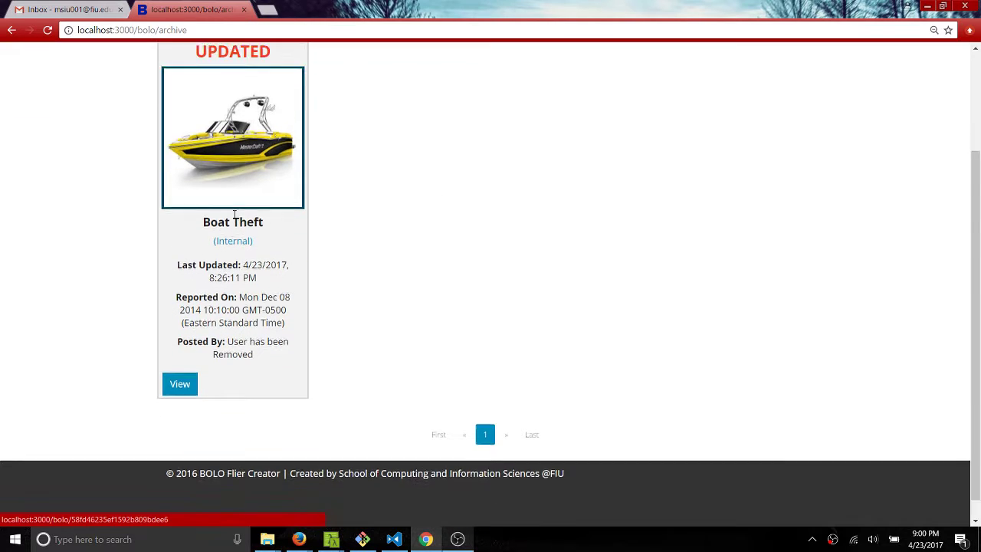
{"action": "scroll", "coordinate": [235, 219], "scroll_direction": "up", "scroll_amount": 2}
Filter the archive to My Bolos, leaving only the archived Honda auto theft
{"action": "left_click", "coordinate": [270, 125]}
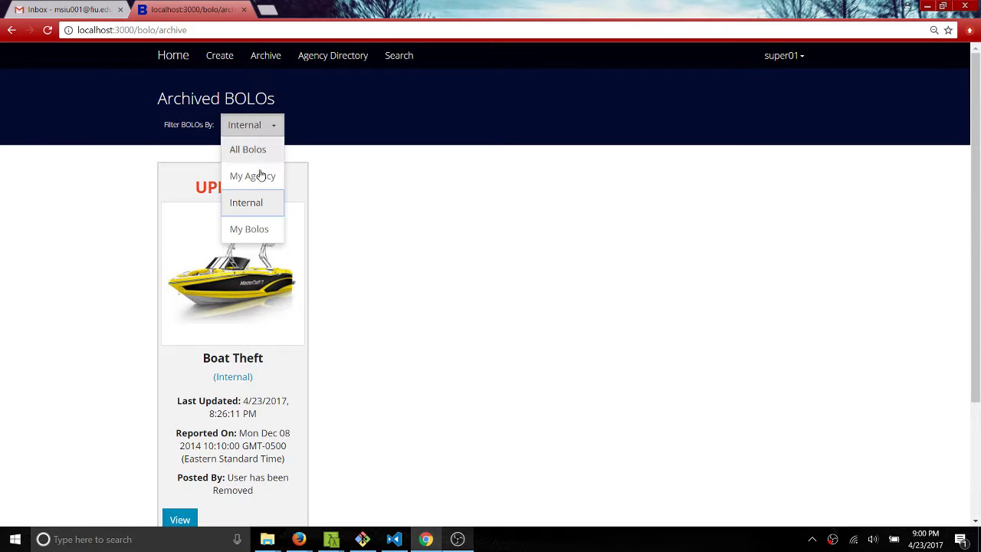
{"action": "left_click", "coordinate": [256, 229]}
{"action": "scroll", "coordinate": [261, 217], "scroll_direction": "down", "scroll_amount": 2}
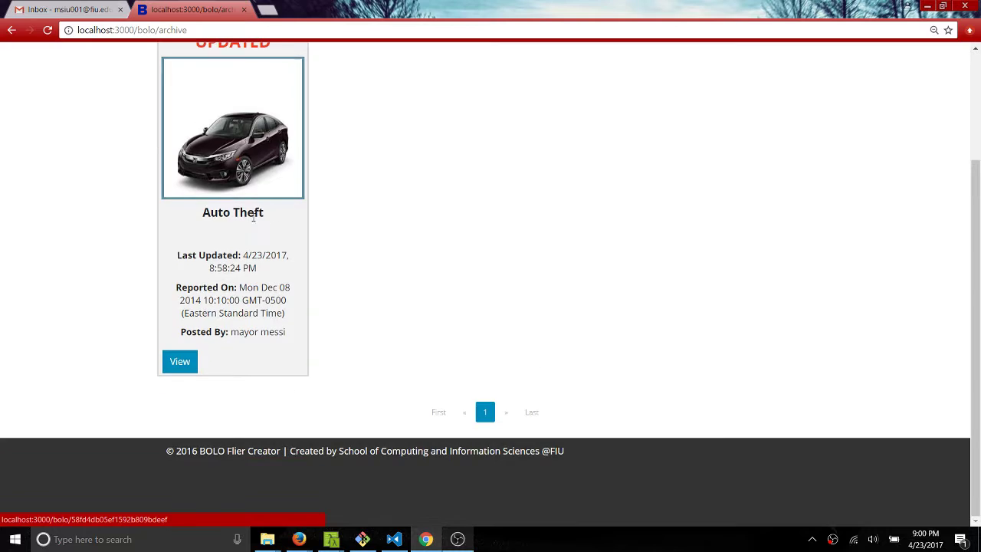
{"action": "scroll", "coordinate": [245, 227], "scroll_direction": "up", "scroll_amount": 2}
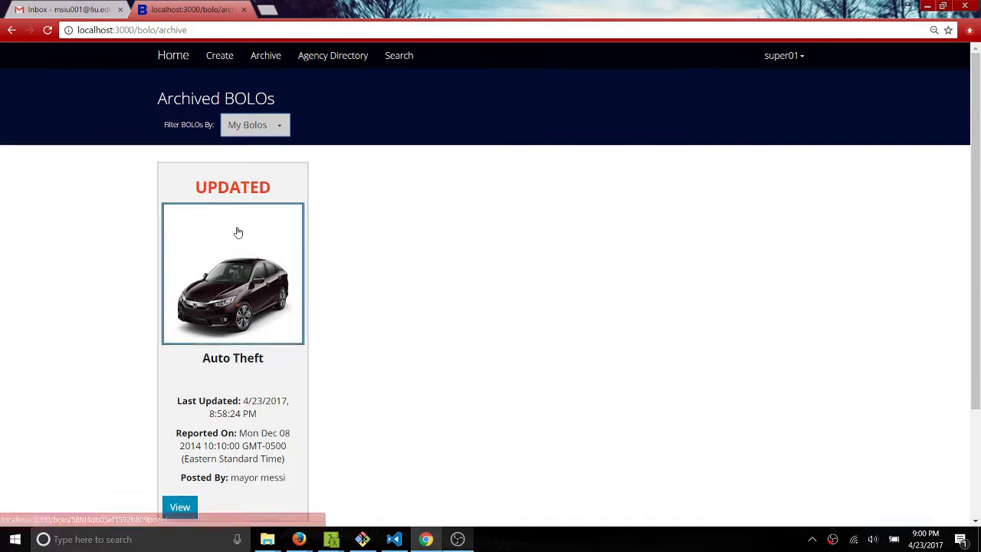
Open the FIU agency's entry in the Agency Directory, then go to Search BOLOs
{"action": "left_click", "coordinate": [338, 59]}
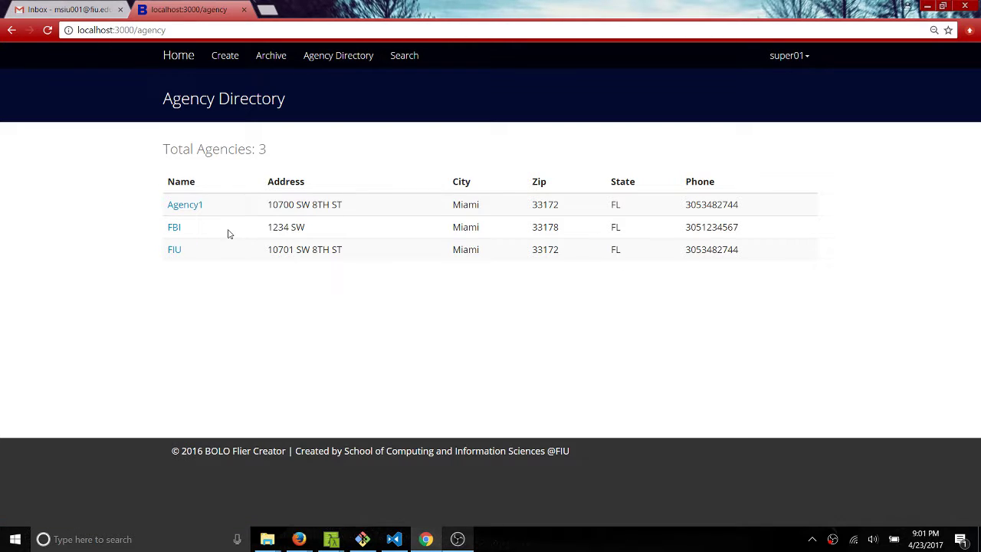
{"action": "left_click", "coordinate": [176, 251]}
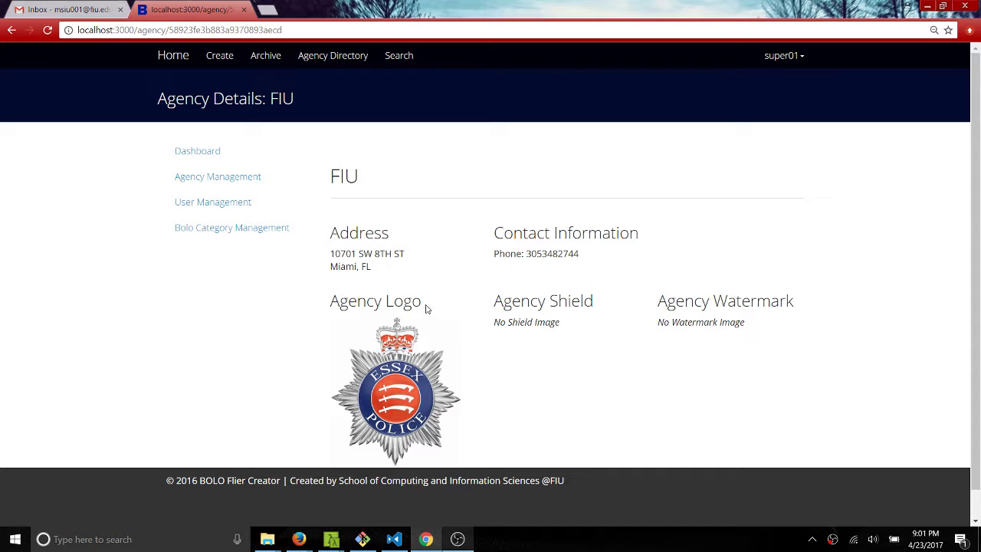
{"action": "left_click", "coordinate": [388, 59]}
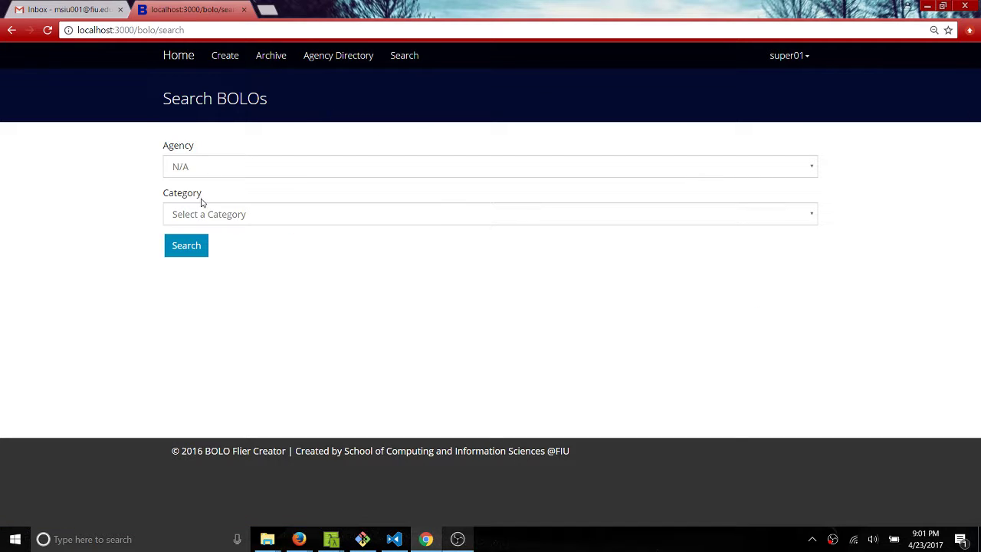
Search for Auto Theft BOLOs with colour 'red'
{"action": "left_click", "coordinate": [198, 218]}
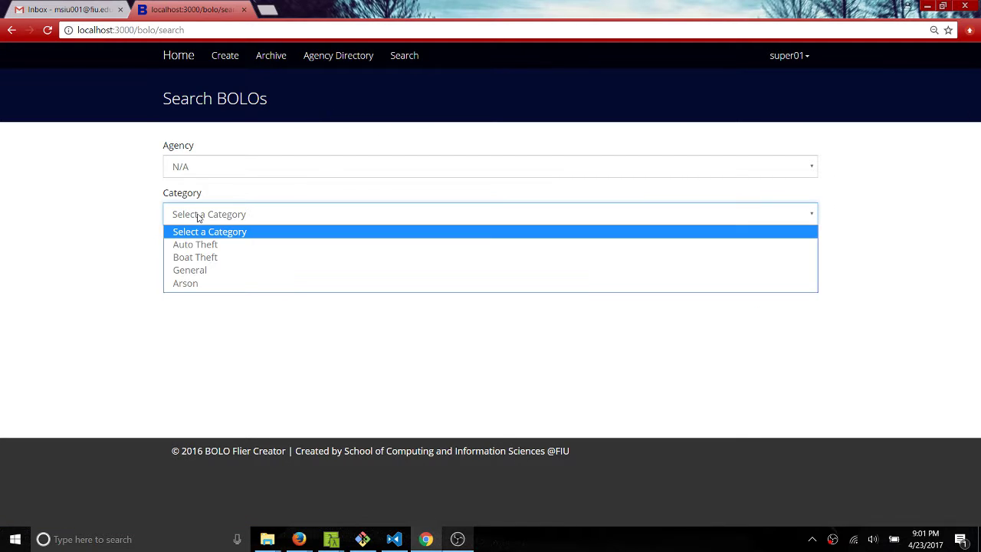
{"action": "left_click", "coordinate": [183, 245]}
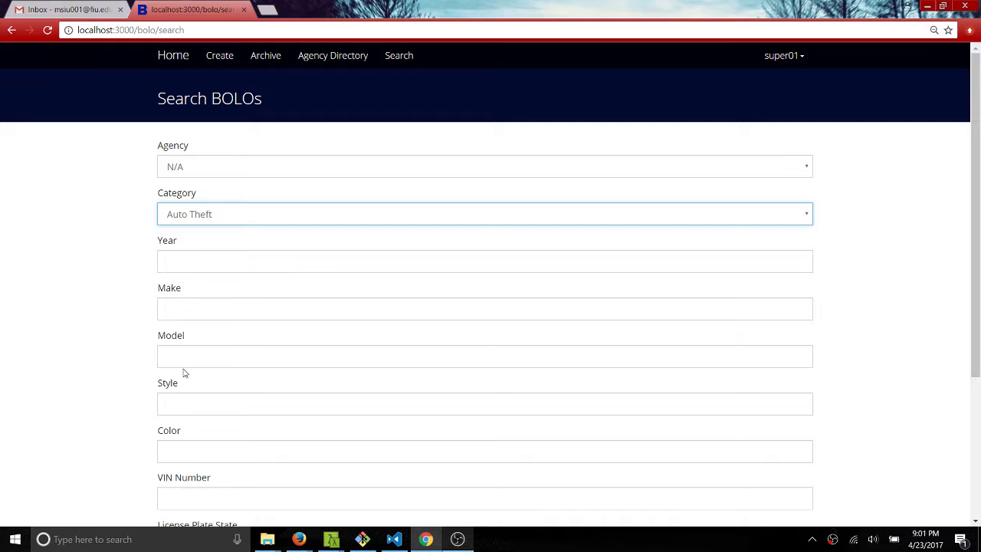
{"action": "scroll", "coordinate": [184, 373], "scroll_direction": "down", "scroll_amount": 2}
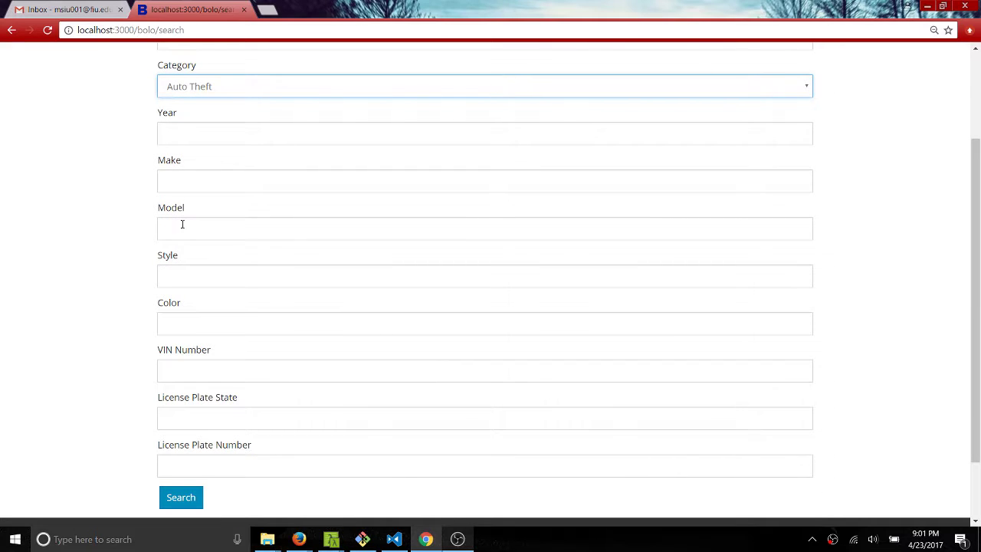
{"action": "left_click", "coordinate": [181, 317]}
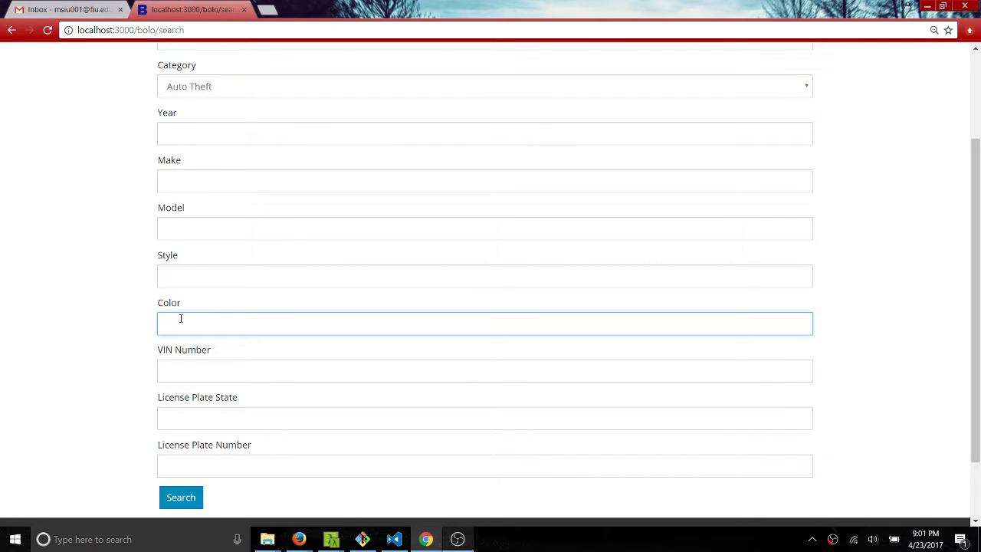
{"action": "type", "text": "red"}
{"action": "left_click", "coordinate": [119, 348]}
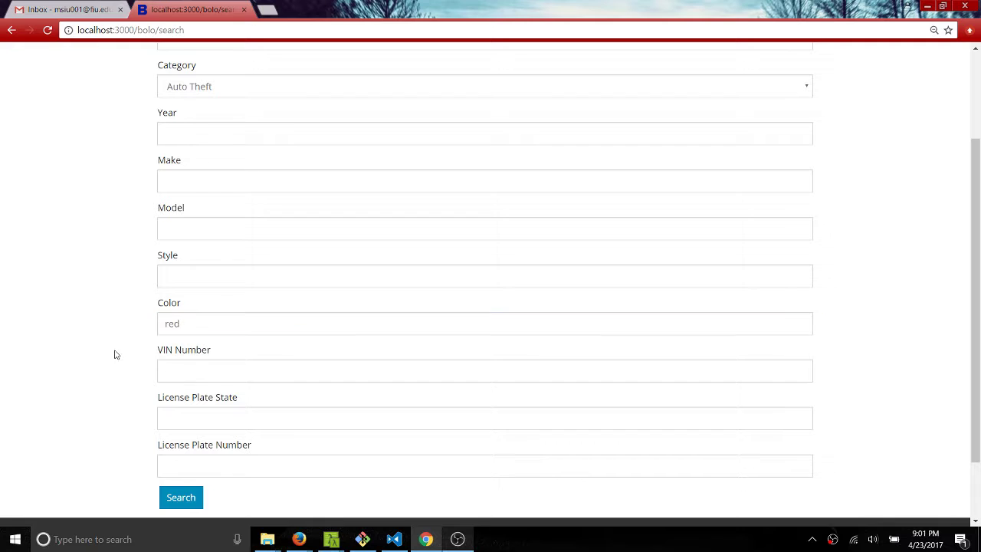
{"action": "left_click", "coordinate": [197, 499]}
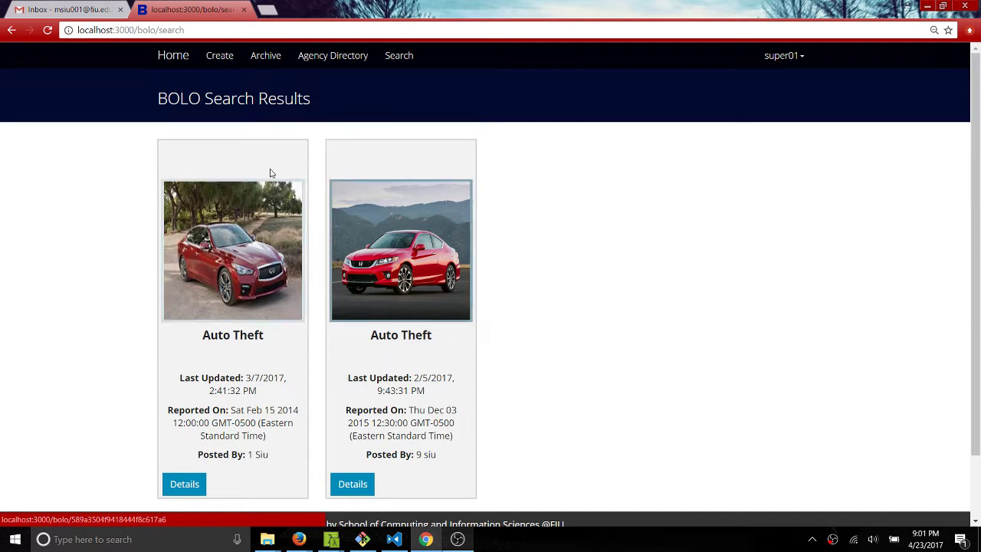
Run a new BOLO search filtered by the FIU agency
{"action": "left_click", "coordinate": [405, 68]}
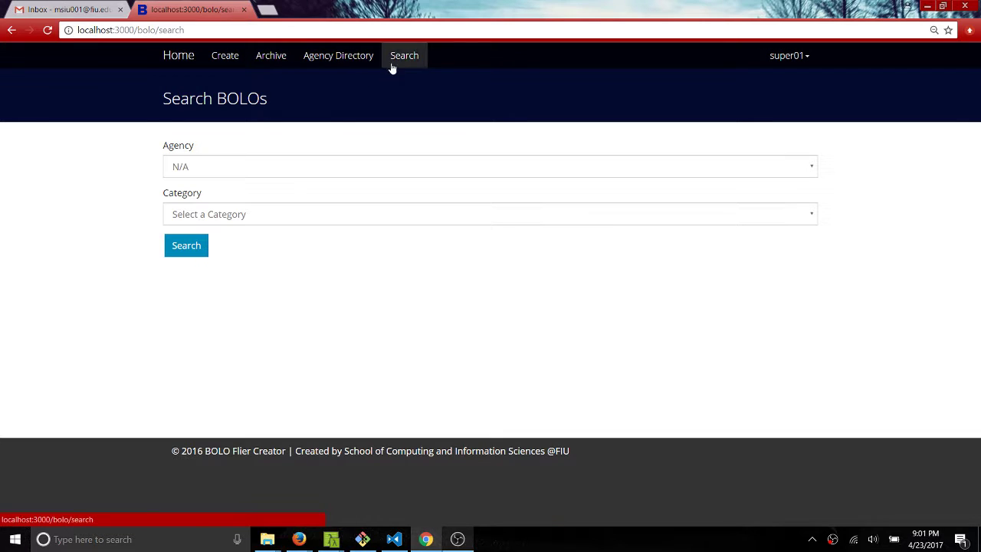
{"action": "left_click", "coordinate": [195, 172]}
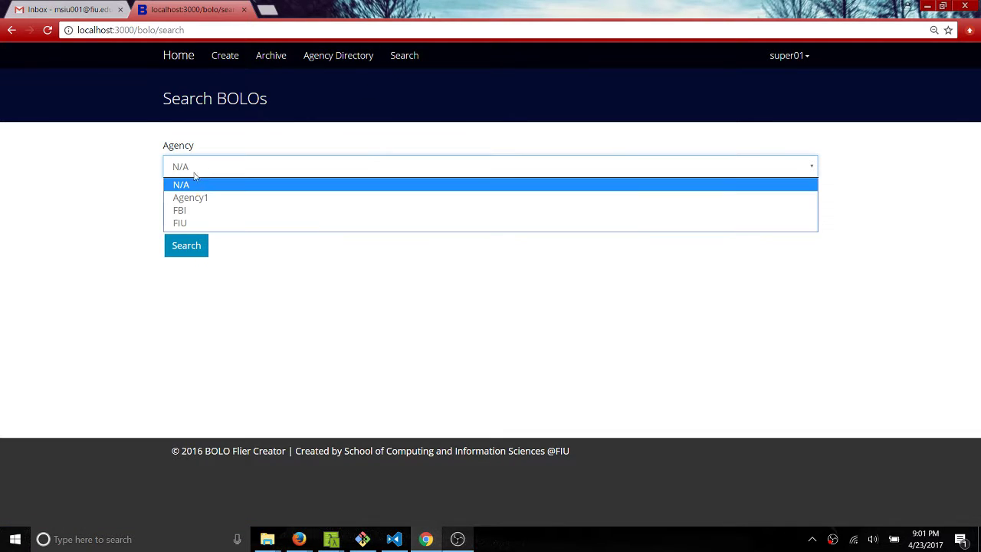
{"action": "left_click", "coordinate": [180, 222]}
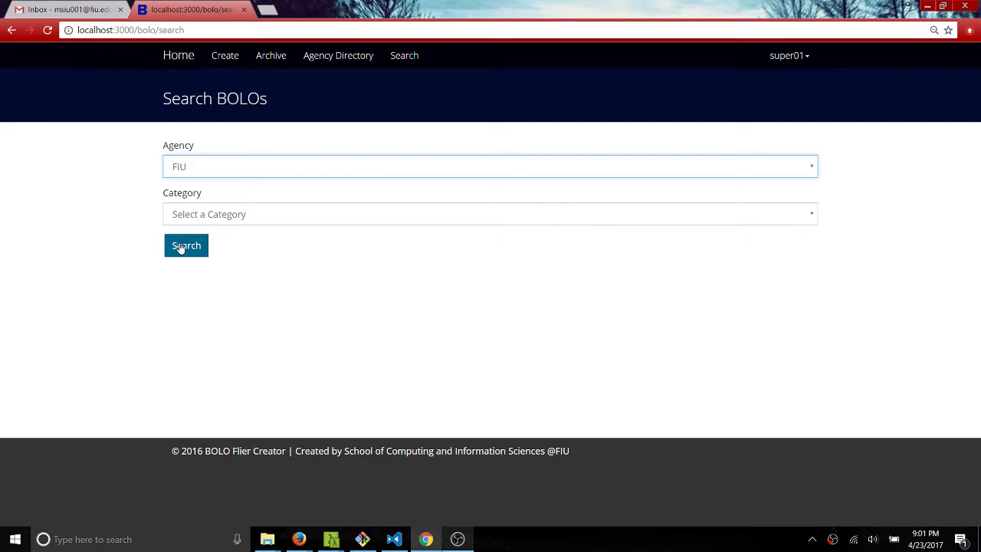
{"action": "left_click", "coordinate": [181, 247]}
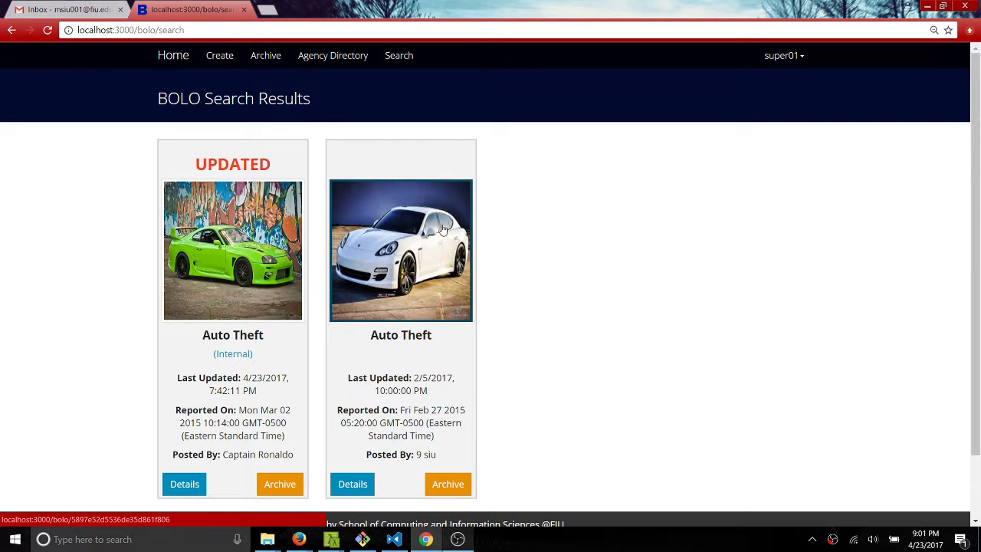
Open super01's Account page and highlight the SUPERVISOR role
{"action": "left_click", "coordinate": [782, 55]}
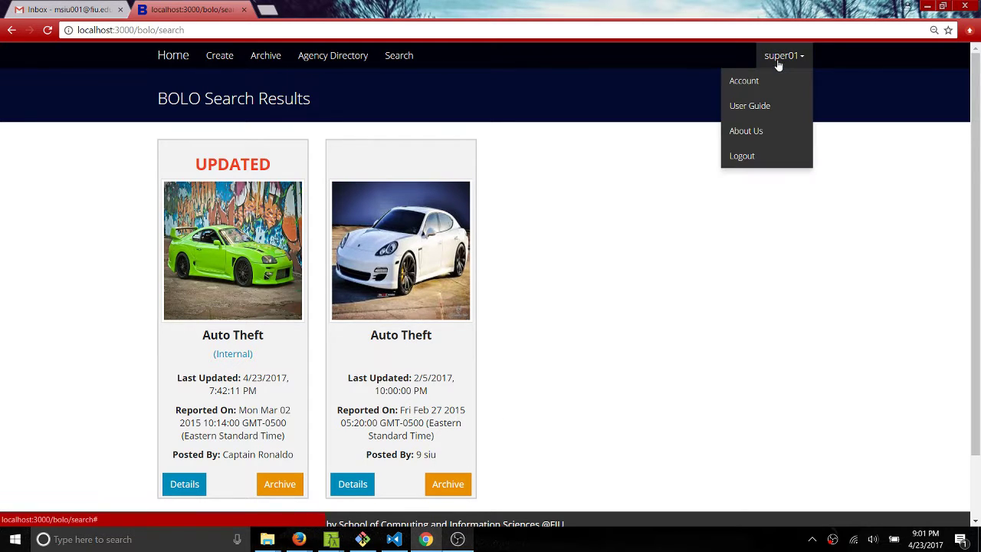
{"action": "left_click", "coordinate": [746, 91]}
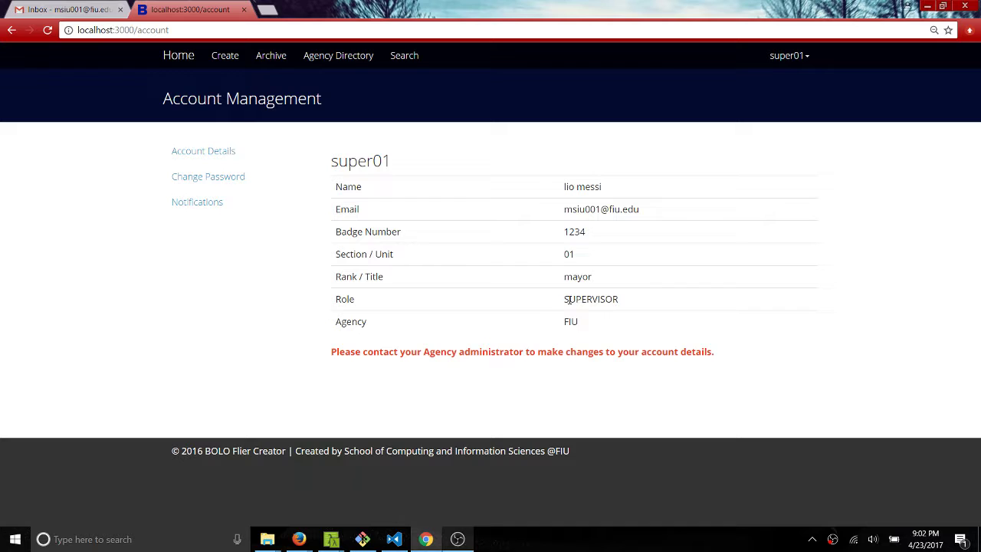
{"action": "left_click_drag", "start_coordinate": [568, 300], "coordinate": [639, 304]}
Check the password requirements on the Change Password page, then return to Account Management
{"action": "left_click", "coordinate": [218, 178]}
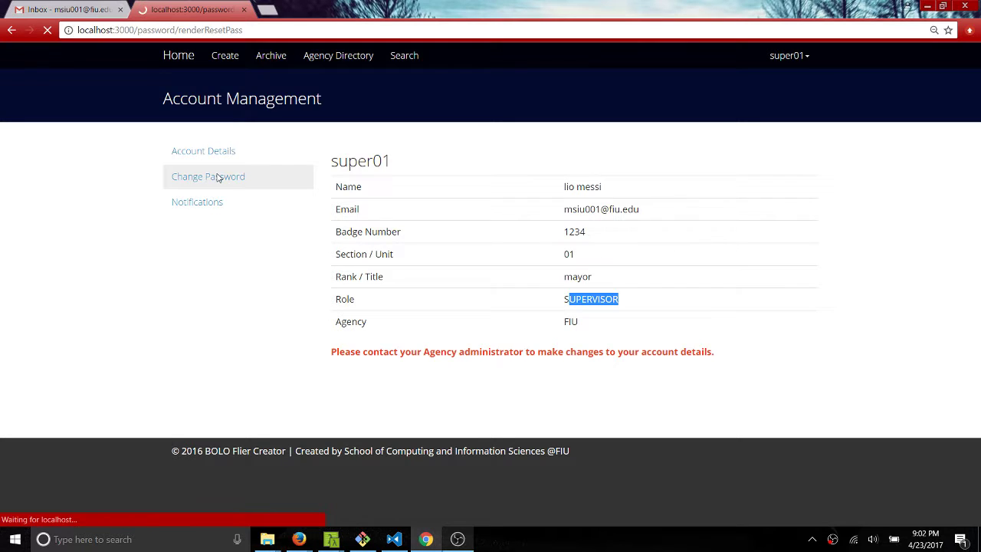
{"action": "left_click", "coordinate": [204, 200]}
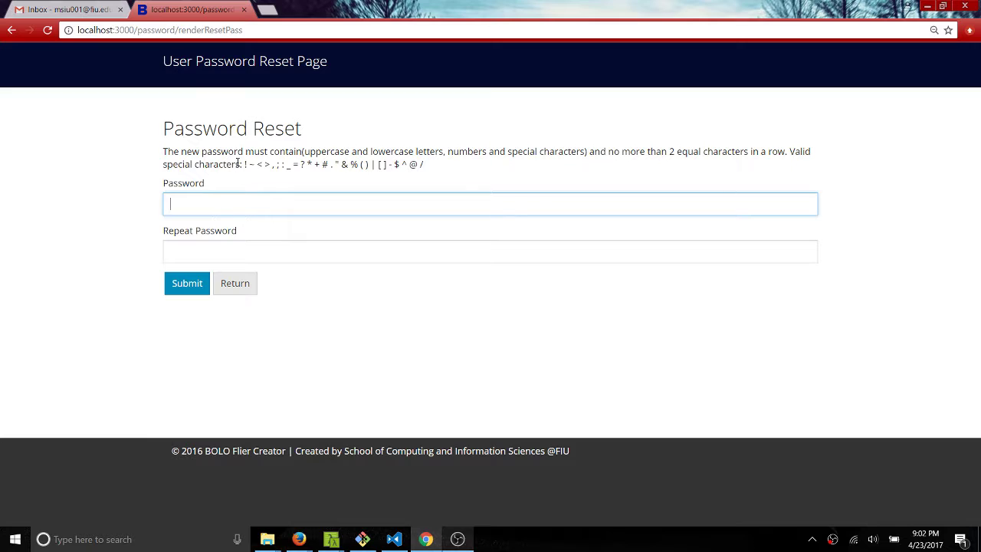
{"action": "left_click_drag", "start_coordinate": [207, 150], "coordinate": [283, 164]}
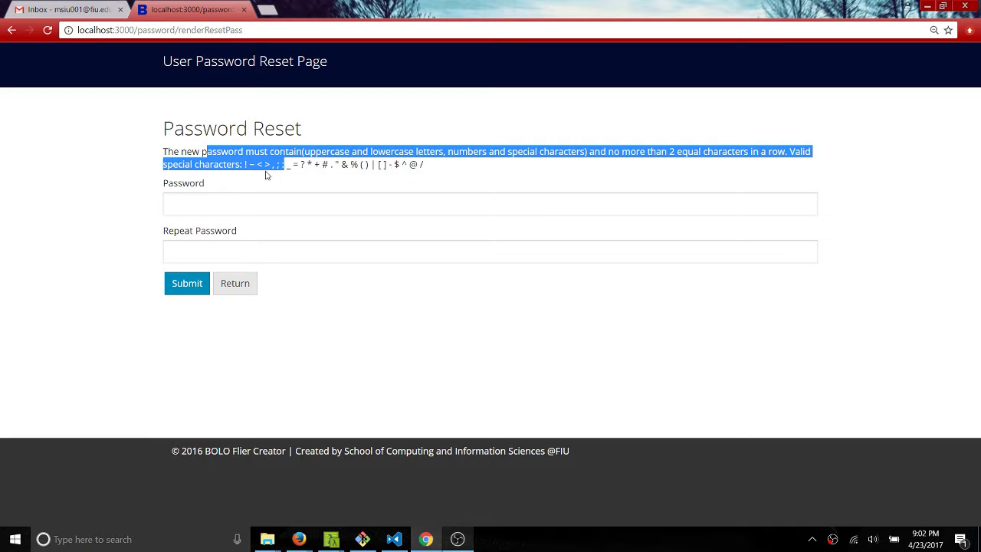
{"action": "left_click", "coordinate": [12, 29]}
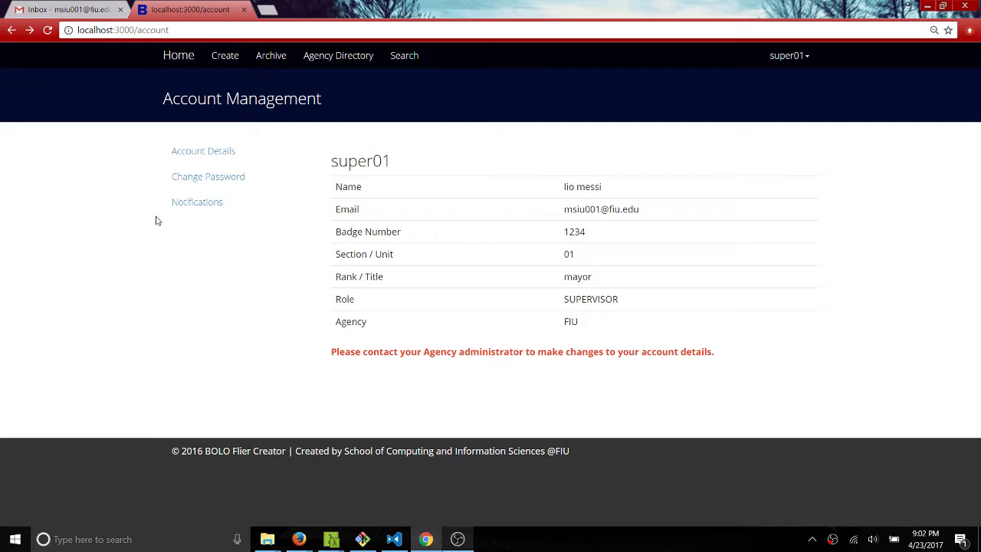
Add FIU and FBI email notification subscriptions and return to the subscriptions list
{"action": "left_click", "coordinate": [189, 208]}
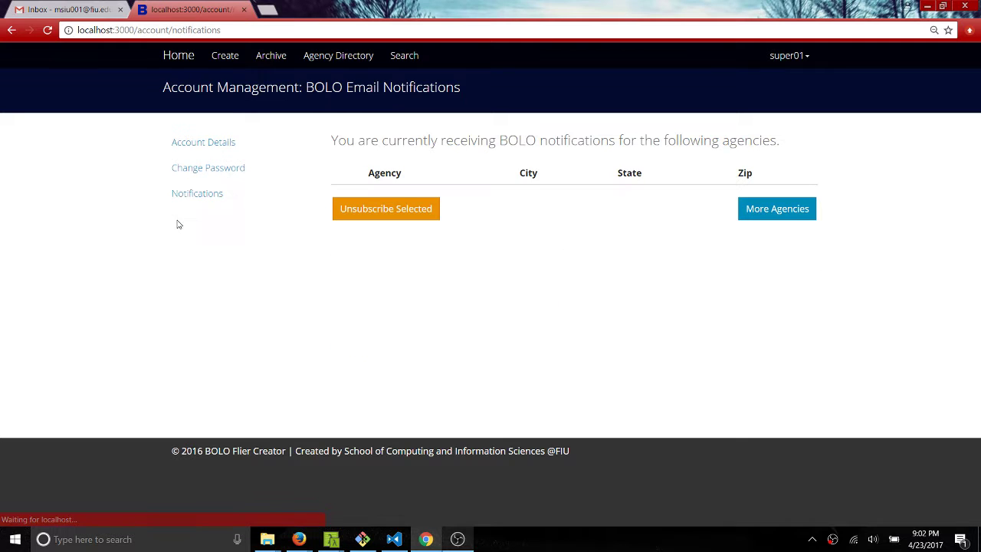
{"action": "left_click", "coordinate": [759, 214]}
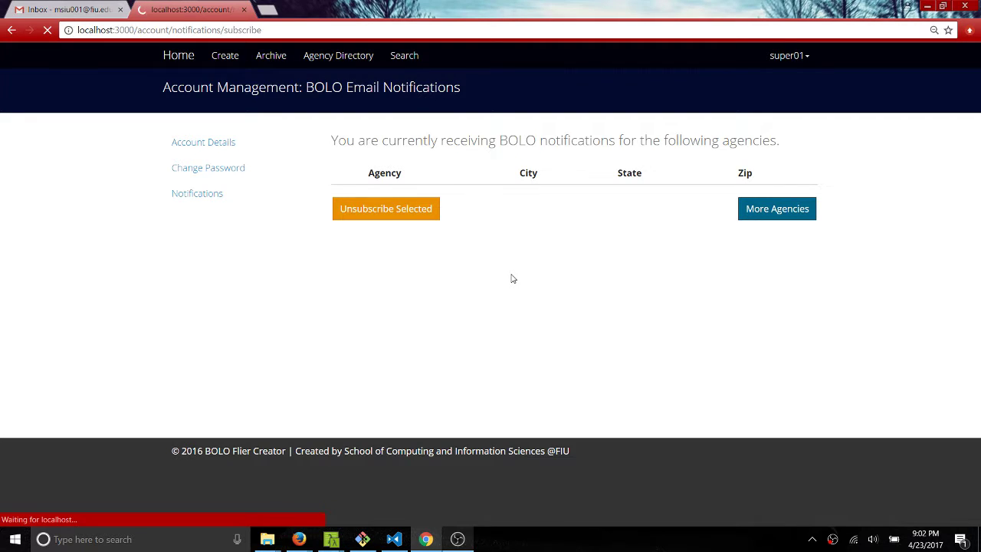
{"action": "left_click", "coordinate": [354, 260]}
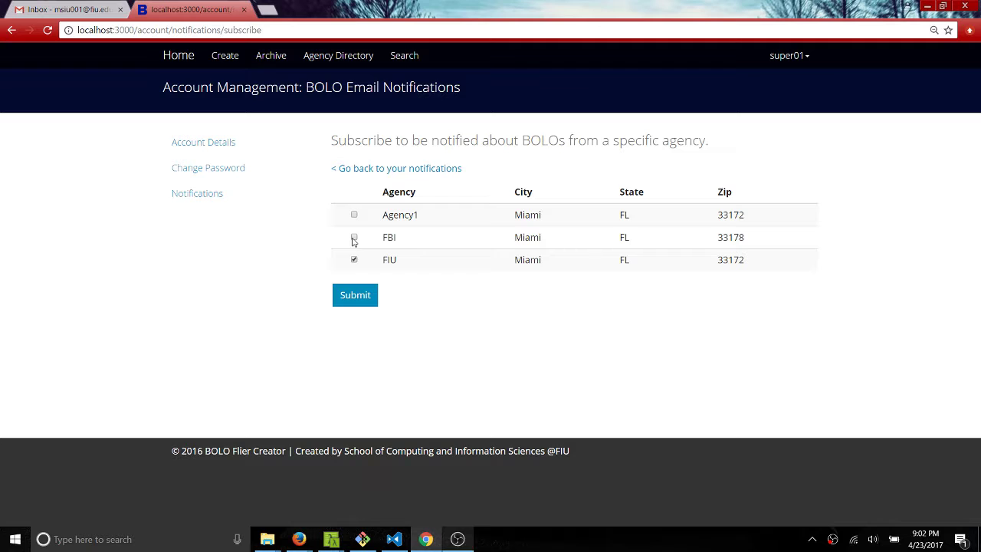
{"action": "left_click", "coordinate": [354, 238]}
{"action": "left_click", "coordinate": [359, 293]}
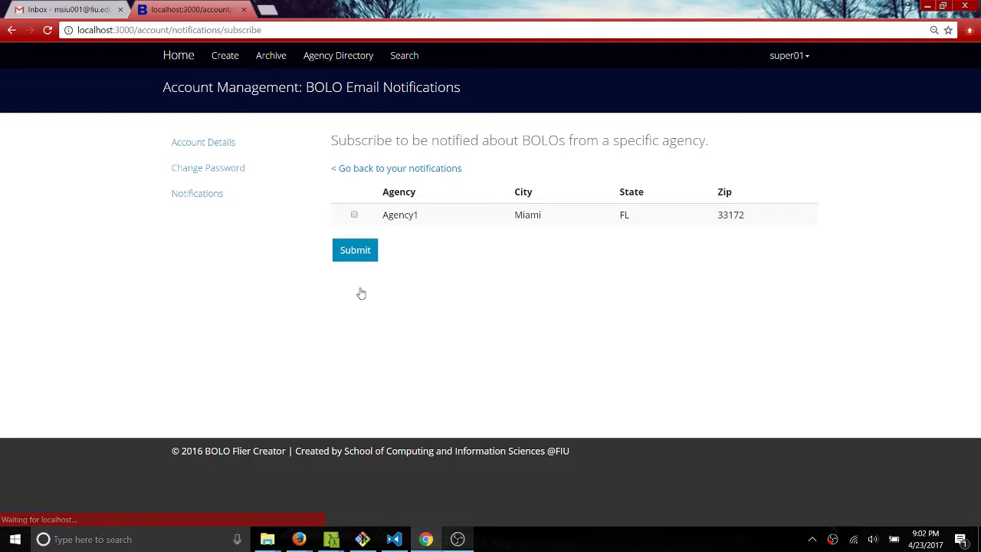
{"action": "left_click", "coordinate": [378, 174]}
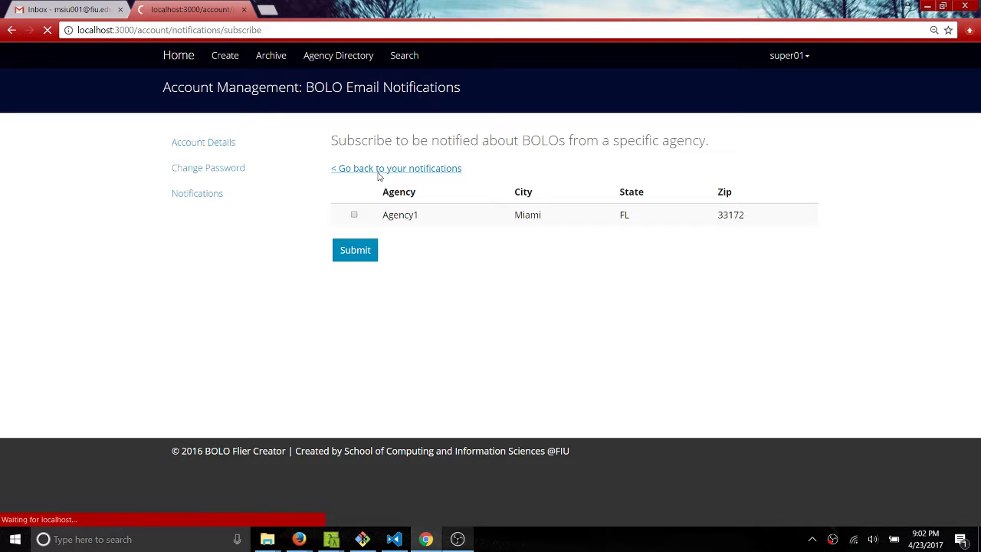